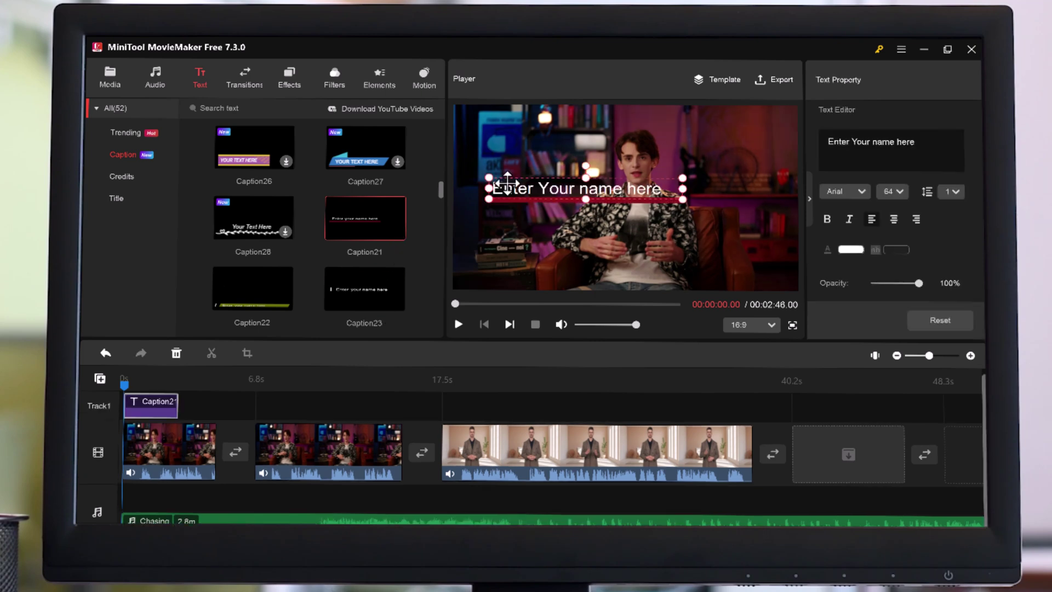
Move the caption to the lower left, retype it as LIKE & SUBSCRIBE, and set size 44
{"action": "left_click_drag", "start_coordinate": [508, 183], "coordinate": [488, 268]}
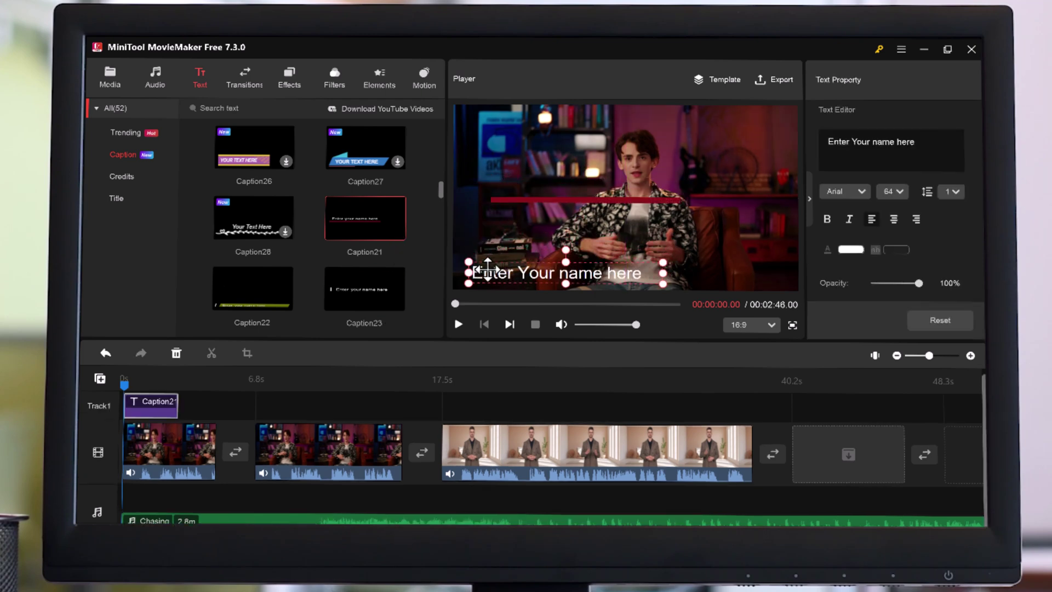
{"action": "left_click_drag", "start_coordinate": [967, 167], "coordinate": [794, 150]}
{"action": "type", "text": "LIK"}
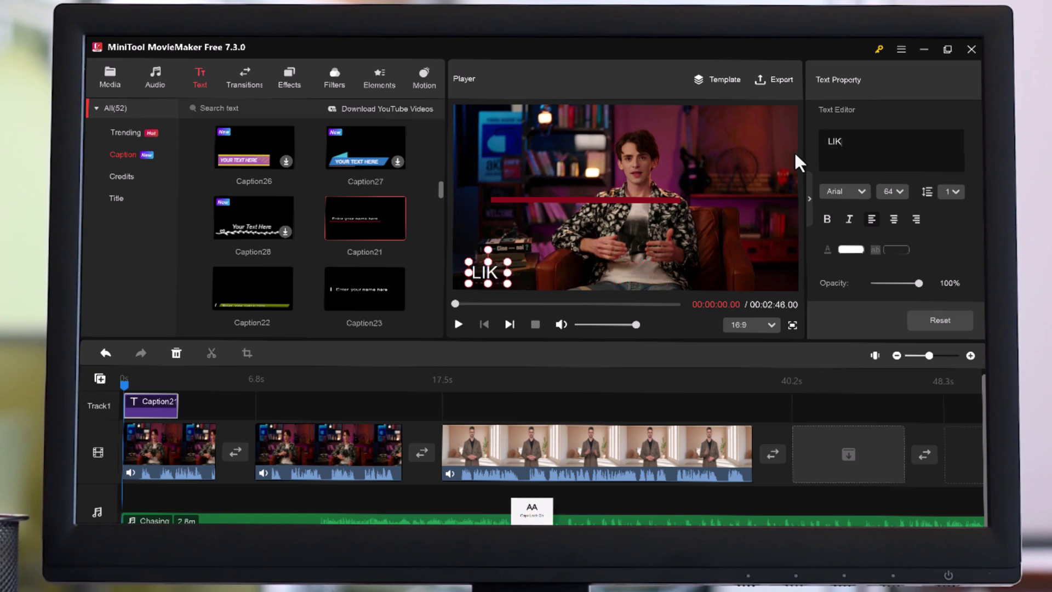
{"action": "type", "text": "E & SUBSCRIBE"}
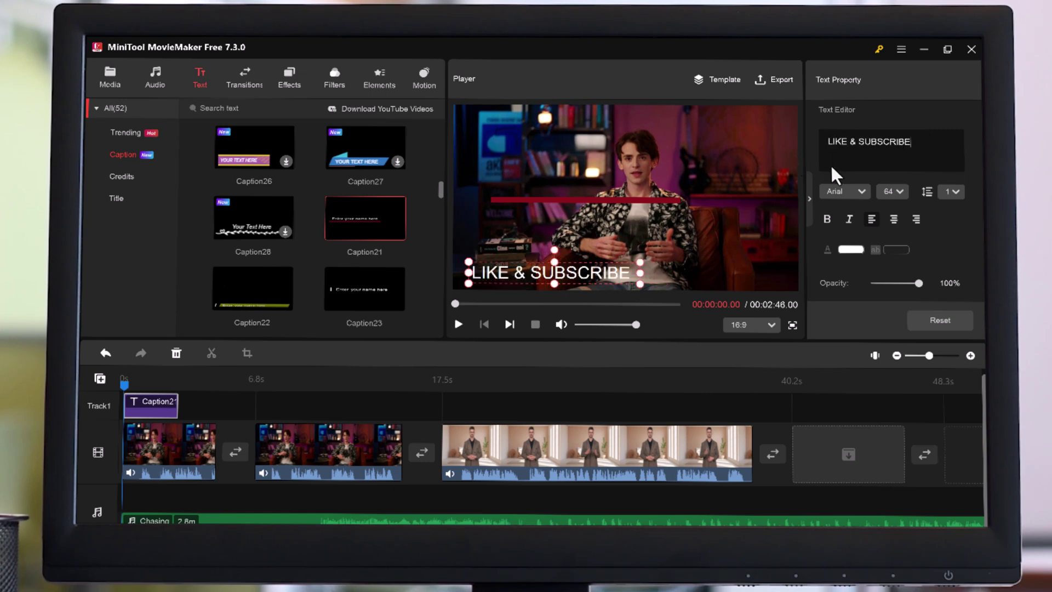
{"action": "left_click", "coordinate": [892, 192]}
{"action": "left_click", "coordinate": [892, 272]}
{"action": "left_click", "coordinate": [844, 191]}
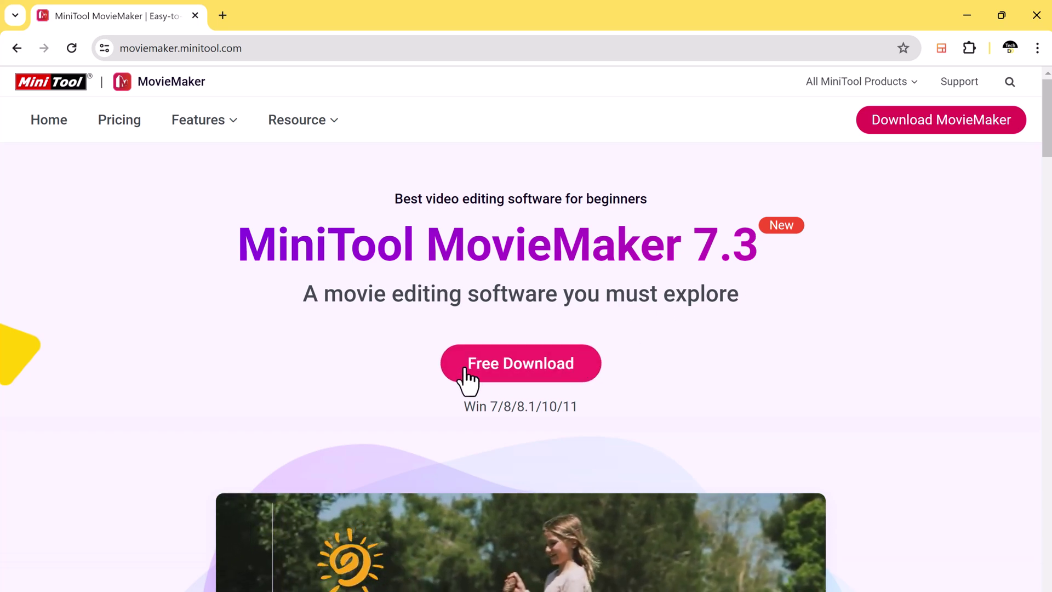
{"action": "scroll", "coordinate": [507, 381], "scroll_direction": "down", "scroll_amount": 10}
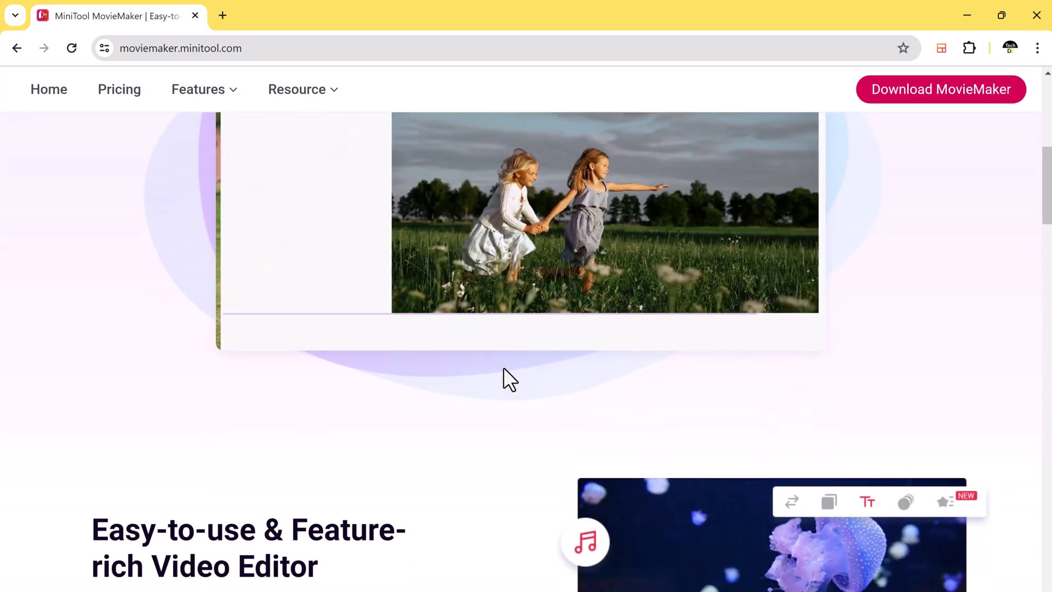
{"action": "scroll", "coordinate": [509, 378], "scroll_direction": "down", "scroll_amount": 3}
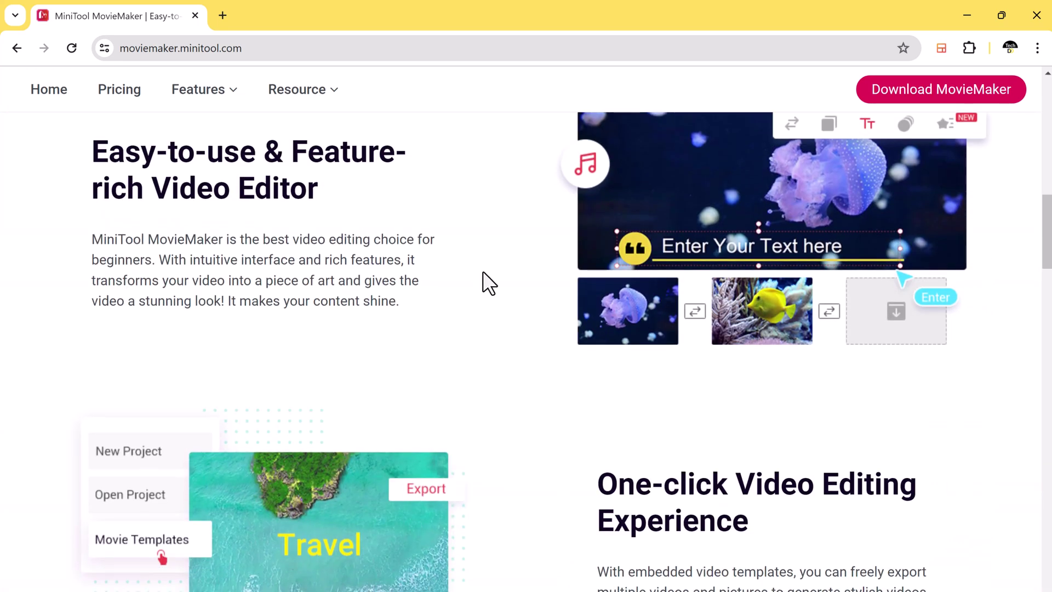
{"action": "scroll", "coordinate": [564, 327], "scroll_direction": "down", "scroll_amount": 4}
{"action": "scroll", "coordinate": [553, 318], "scroll_direction": "down", "scroll_amount": 12}
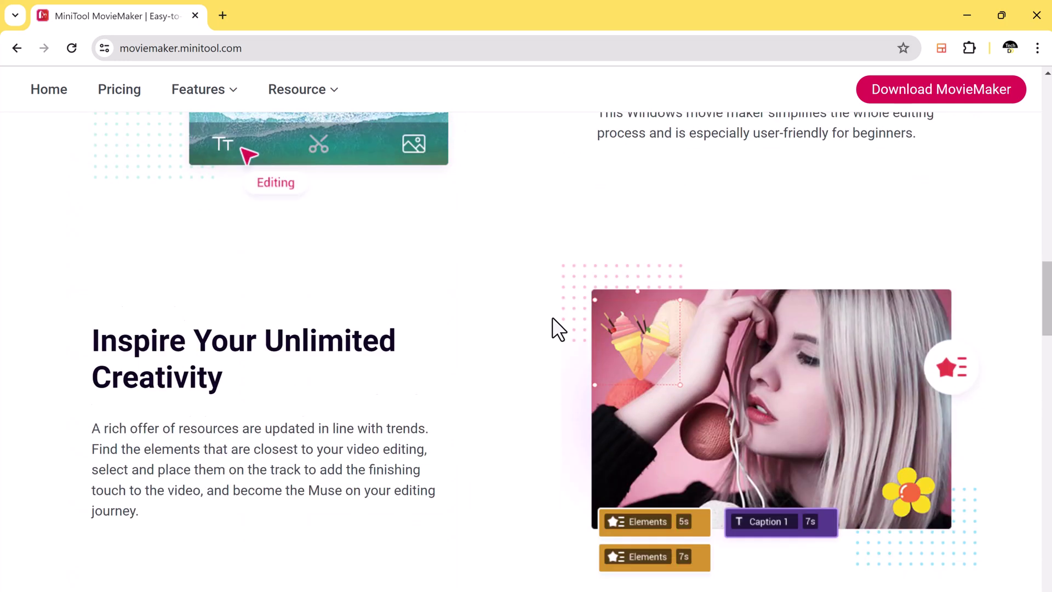
{"action": "scroll", "coordinate": [552, 318], "scroll_direction": "down", "scroll_amount": 10}
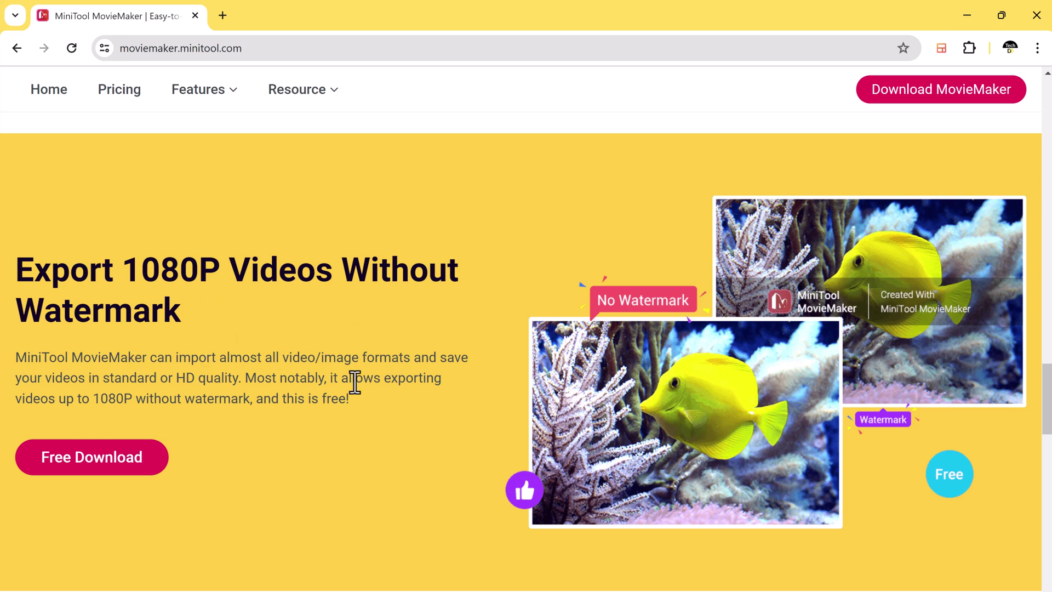
{"action": "scroll", "coordinate": [355, 381], "scroll_direction": "down", "scroll_amount": 5}
{"action": "scroll", "coordinate": [355, 382], "scroll_direction": "down", "scroll_amount": 5}
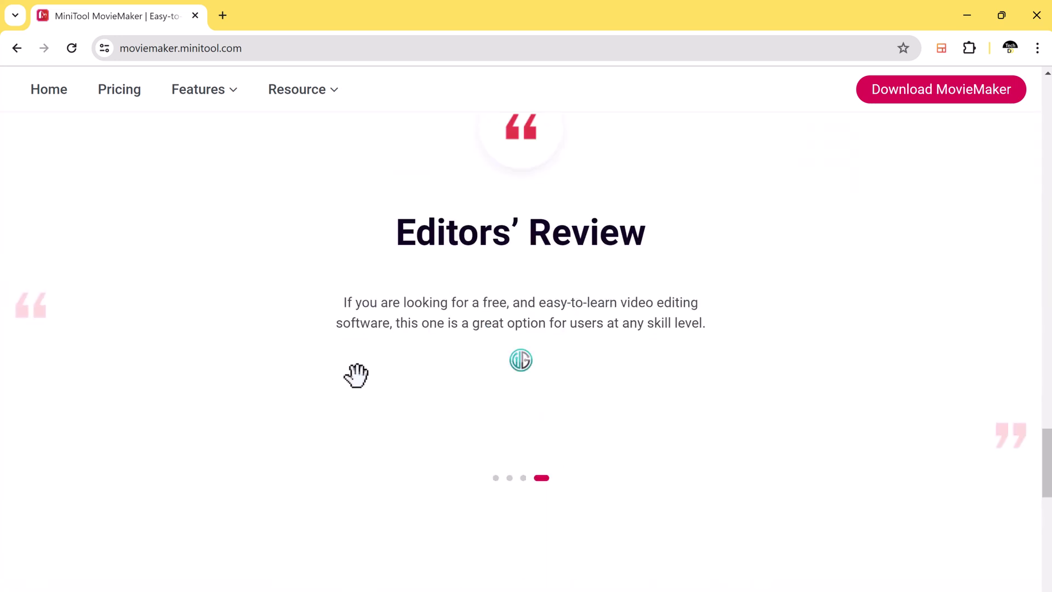
{"action": "scroll", "coordinate": [354, 377], "scroll_direction": "up", "scroll_amount": 20}
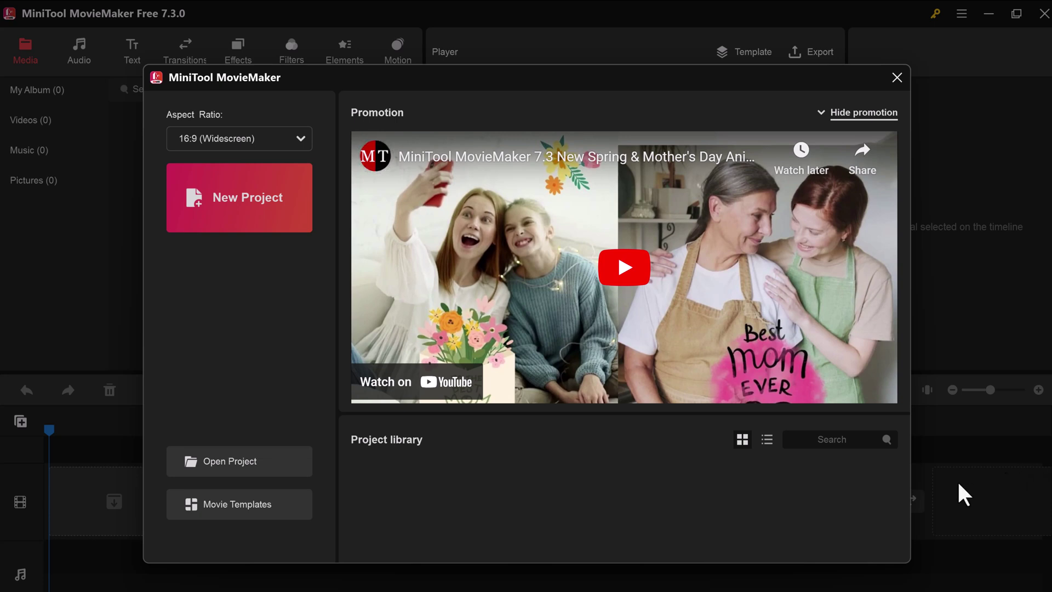
Keep 16:9 (Widescreen) as the new project's aspect ratio
{"action": "left_click", "coordinate": [258, 141]}
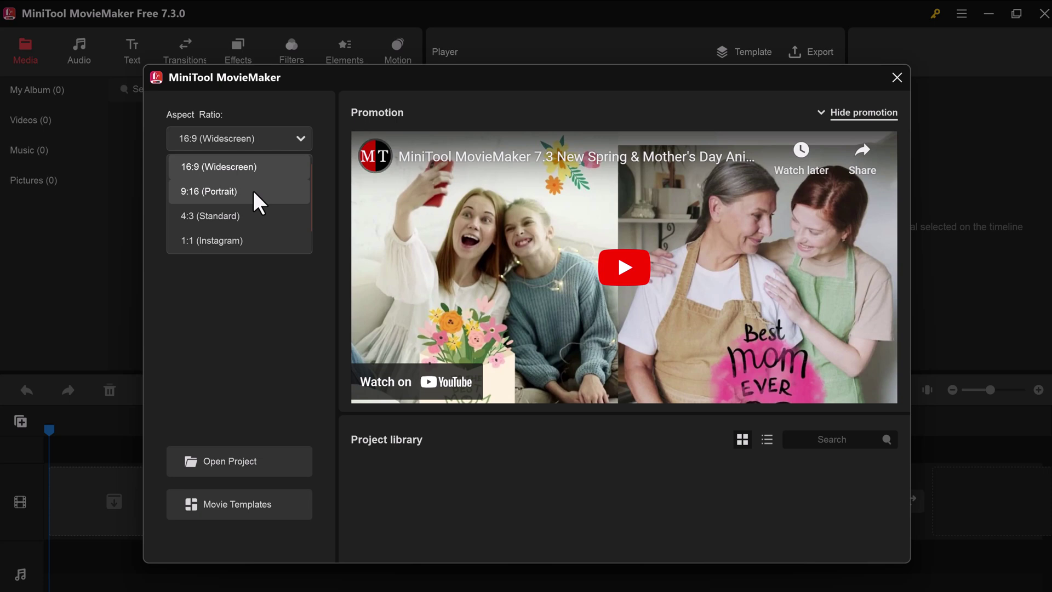
{"action": "left_click", "coordinate": [250, 279]}
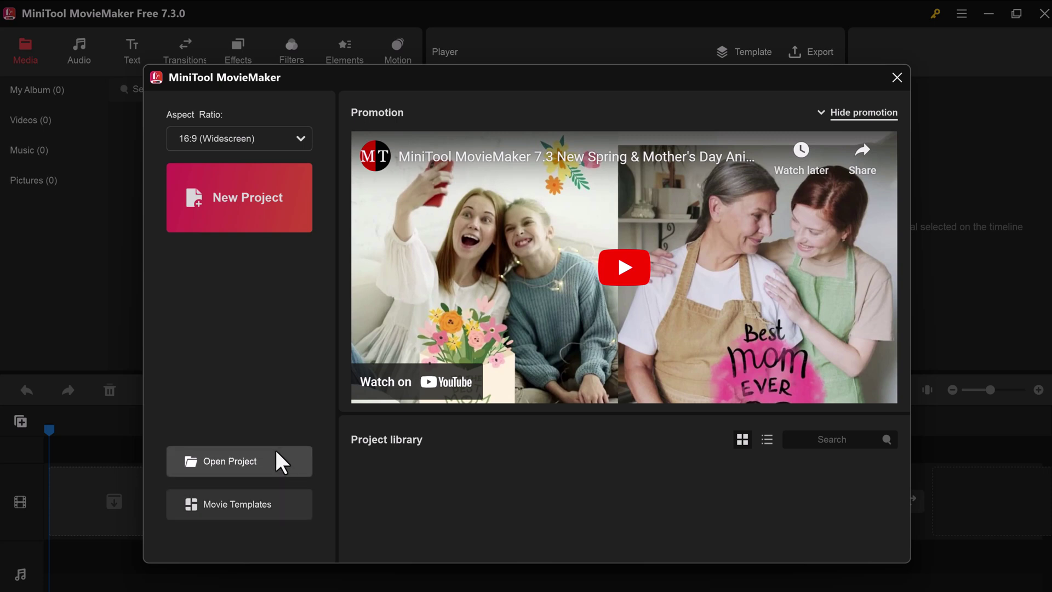
Open Movie Templates, filter Travel, Love, Family&Friends and Festival, then show all nine templates
{"action": "left_click", "coordinate": [272, 501]}
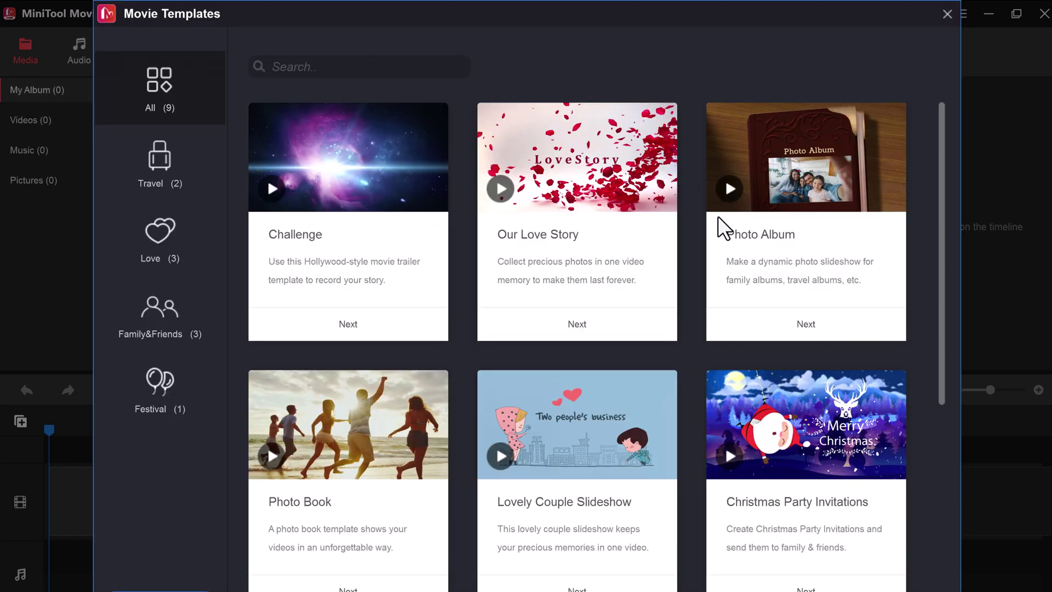
{"action": "scroll", "coordinate": [759, 241], "scroll_direction": "down", "scroll_amount": 5}
{"action": "scroll", "coordinate": [326, 219], "scroll_direction": "down", "scroll_amount": 1}
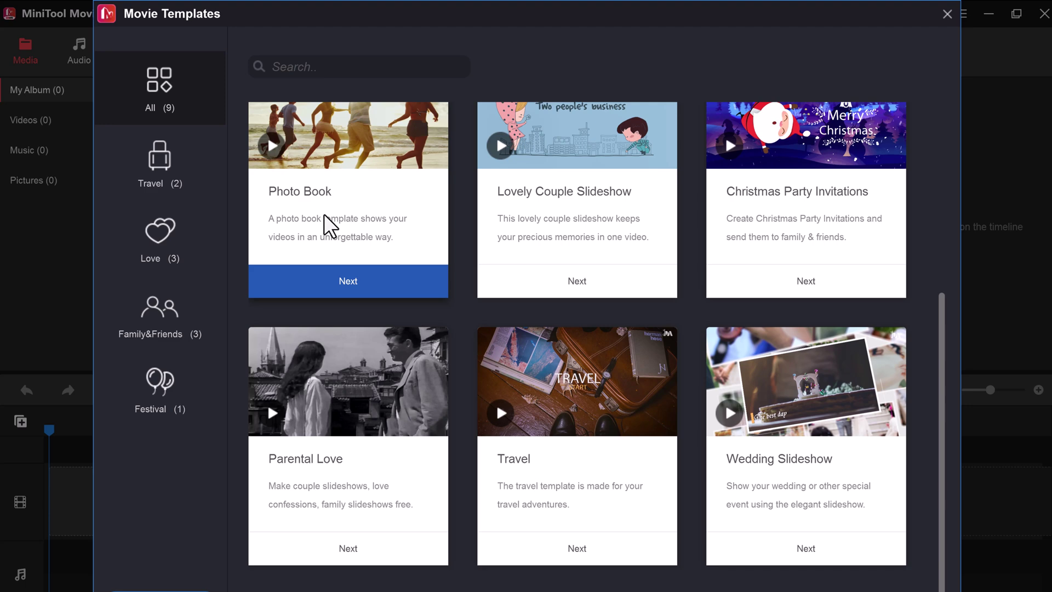
{"action": "scroll", "coordinate": [324, 215], "scroll_direction": "up", "scroll_amount": 5}
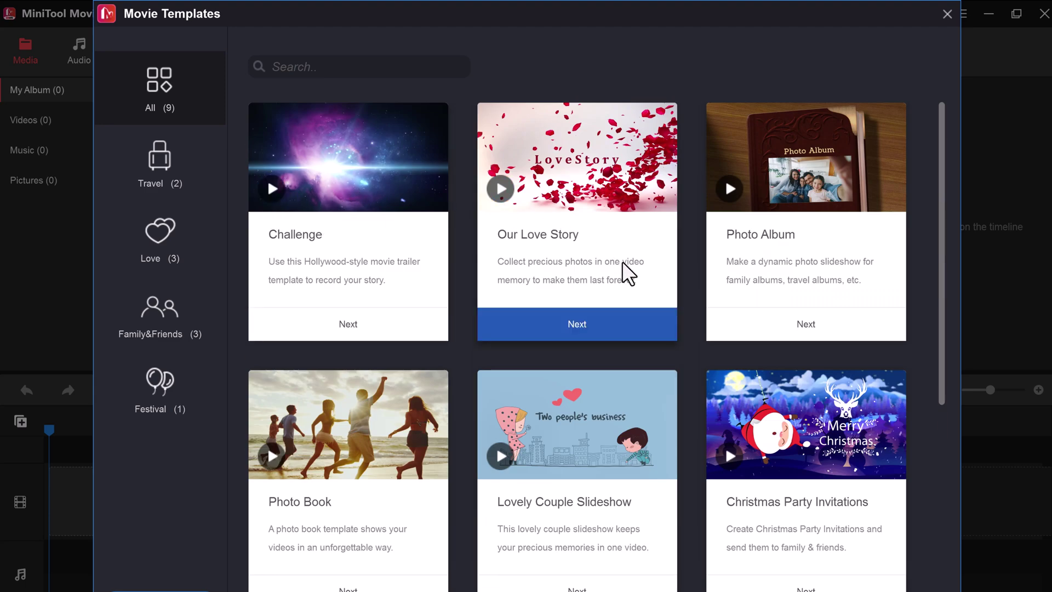
{"action": "left_click", "coordinate": [174, 183]}
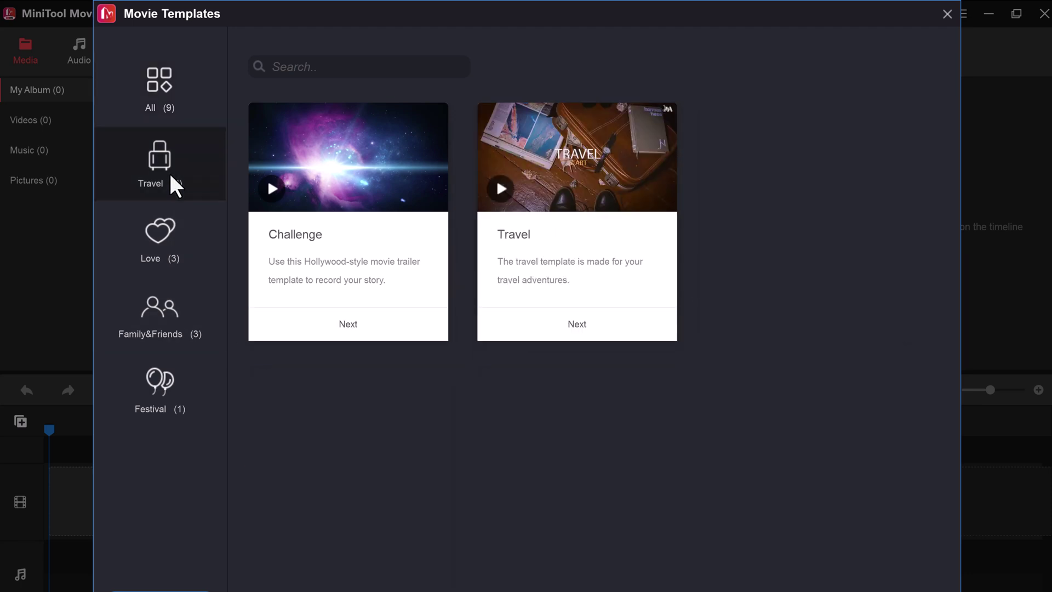
{"action": "left_click", "coordinate": [167, 233]}
{"action": "left_click", "coordinate": [163, 312]}
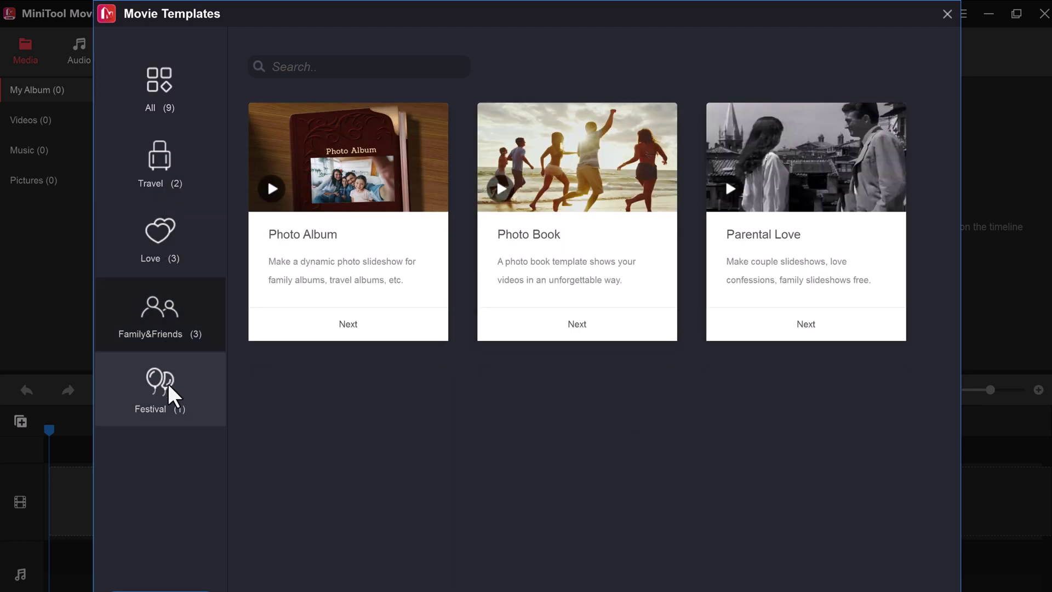
{"action": "left_click", "coordinate": [166, 390]}
{"action": "left_click", "coordinate": [170, 408]}
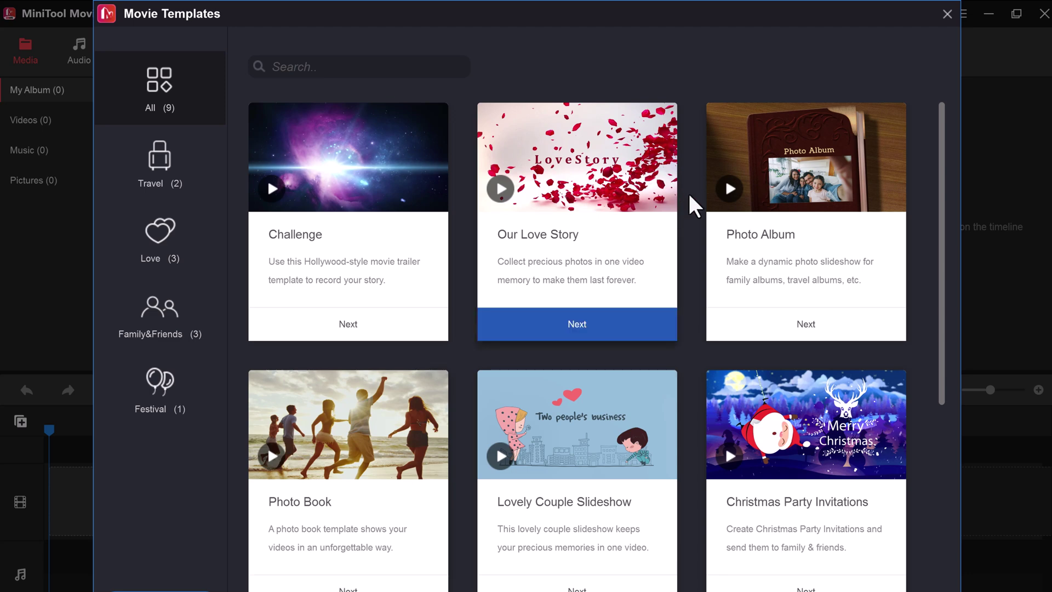
Filter the templates again by Travel, Love, Family&Friends and Festival, then close the gallery
{"action": "scroll", "coordinate": [760, 241], "scroll_direction": "down", "scroll_amount": 3}
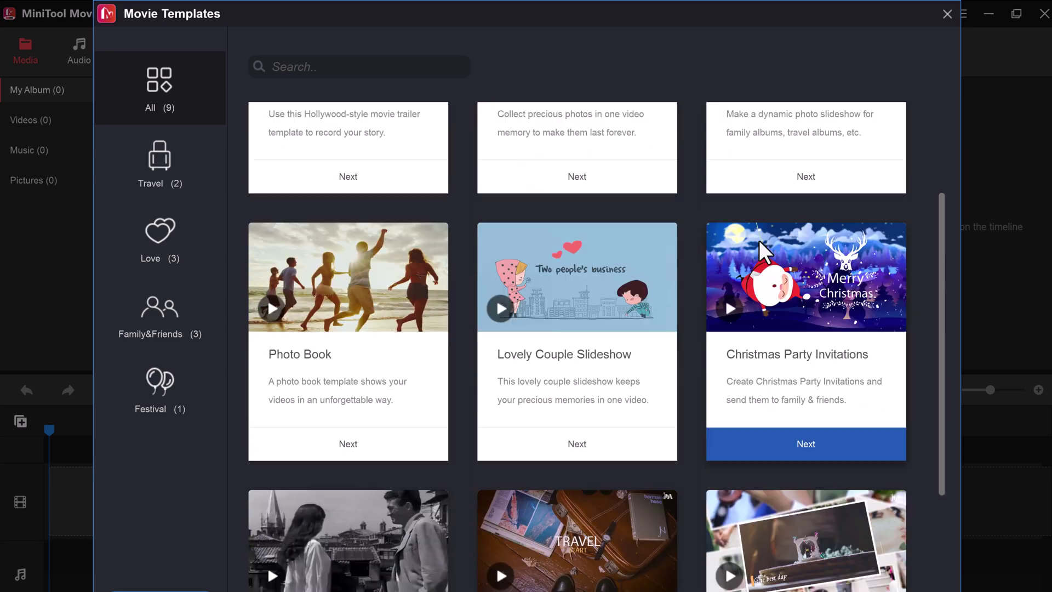
{"action": "scroll", "coordinate": [758, 240], "scroll_direction": "down", "scroll_amount": 2}
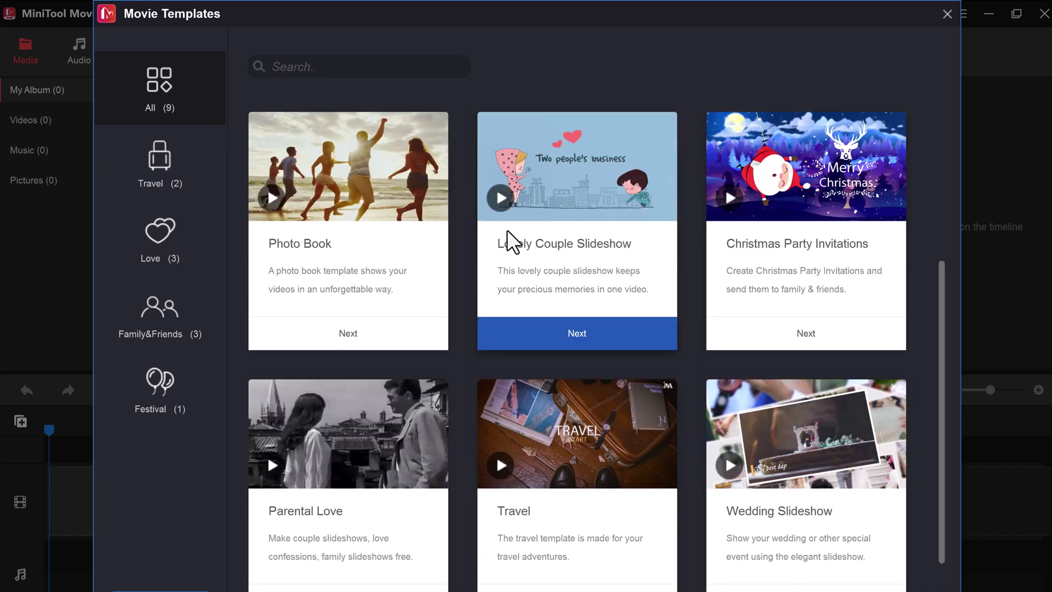
{"action": "scroll", "coordinate": [323, 213], "scroll_direction": "down", "scroll_amount": 1}
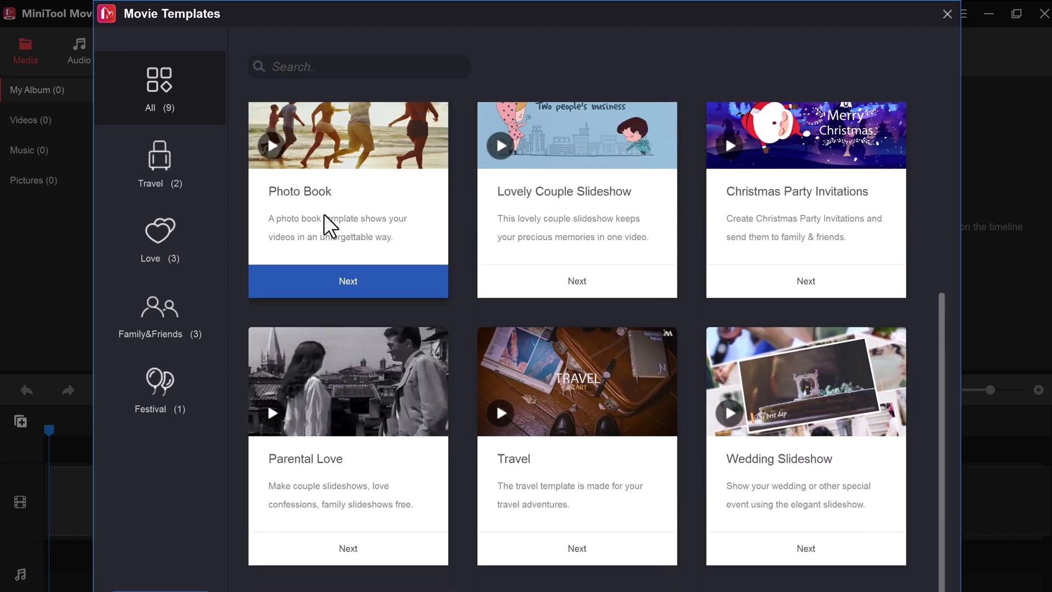
{"action": "scroll", "coordinate": [324, 214], "scroll_direction": "up", "scroll_amount": 4}
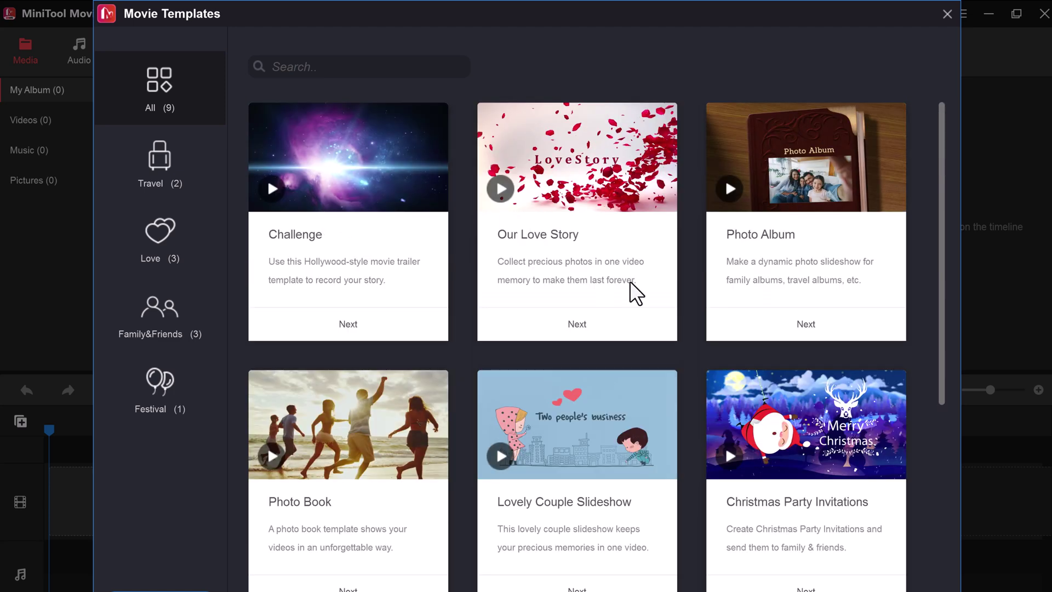
{"action": "left_click", "coordinate": [169, 174]}
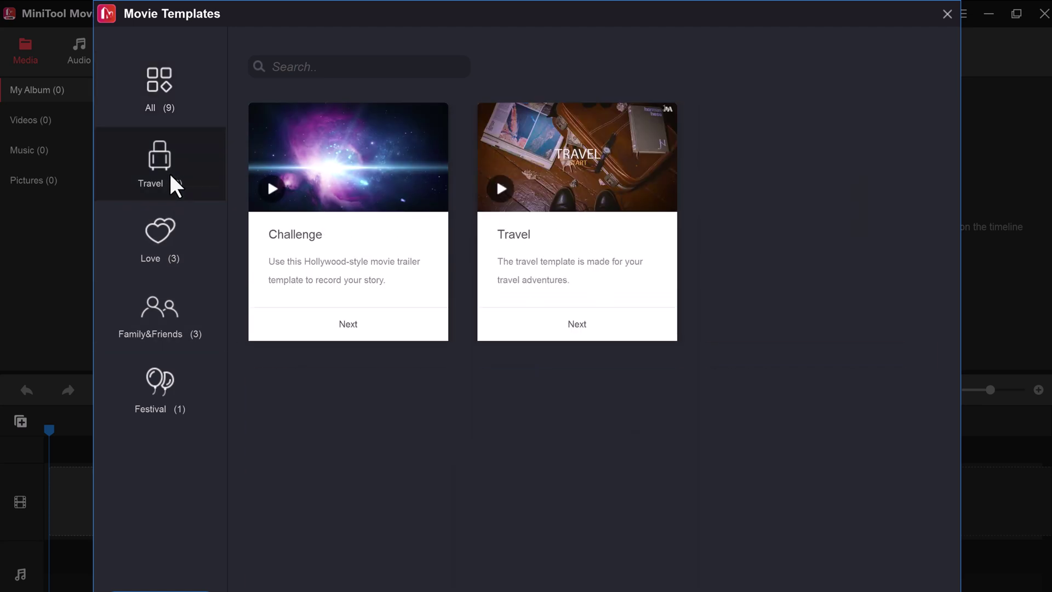
{"action": "left_click", "coordinate": [169, 236]}
{"action": "left_click", "coordinate": [163, 310]}
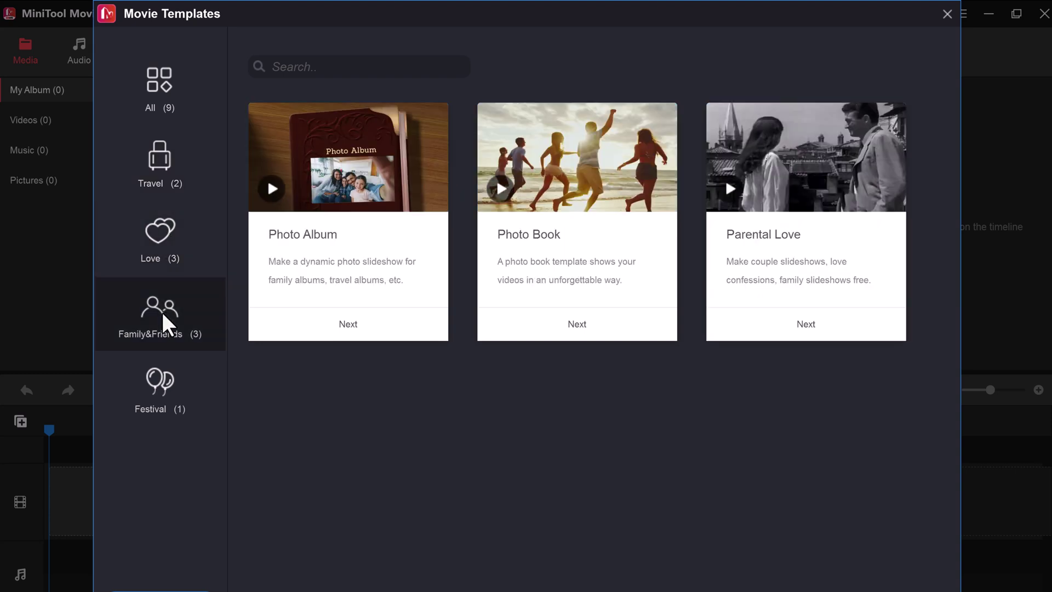
{"action": "left_click", "coordinate": [169, 409]}
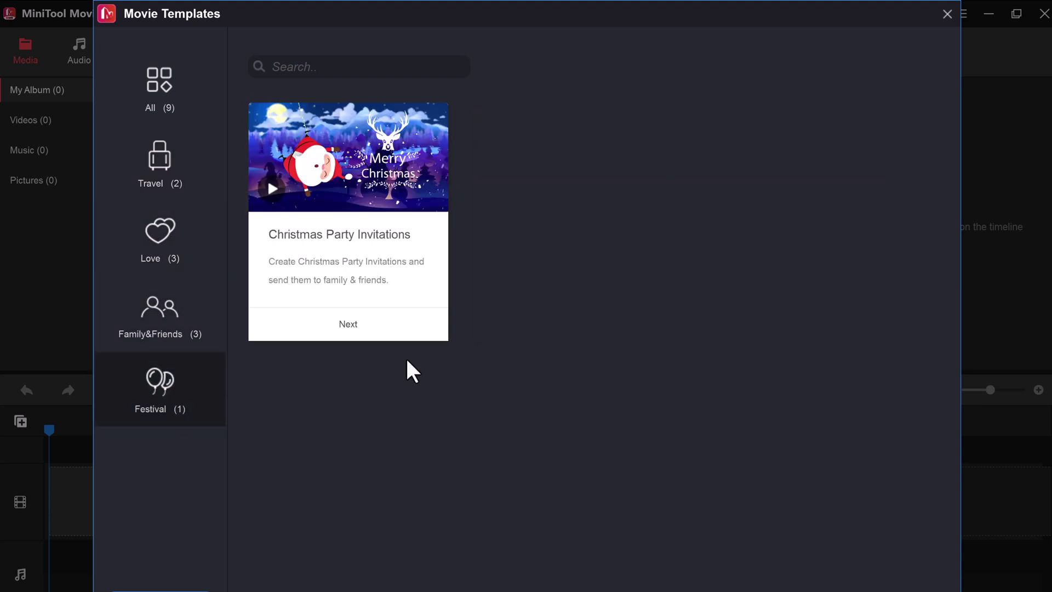
{"action": "left_click", "coordinate": [948, 14]}
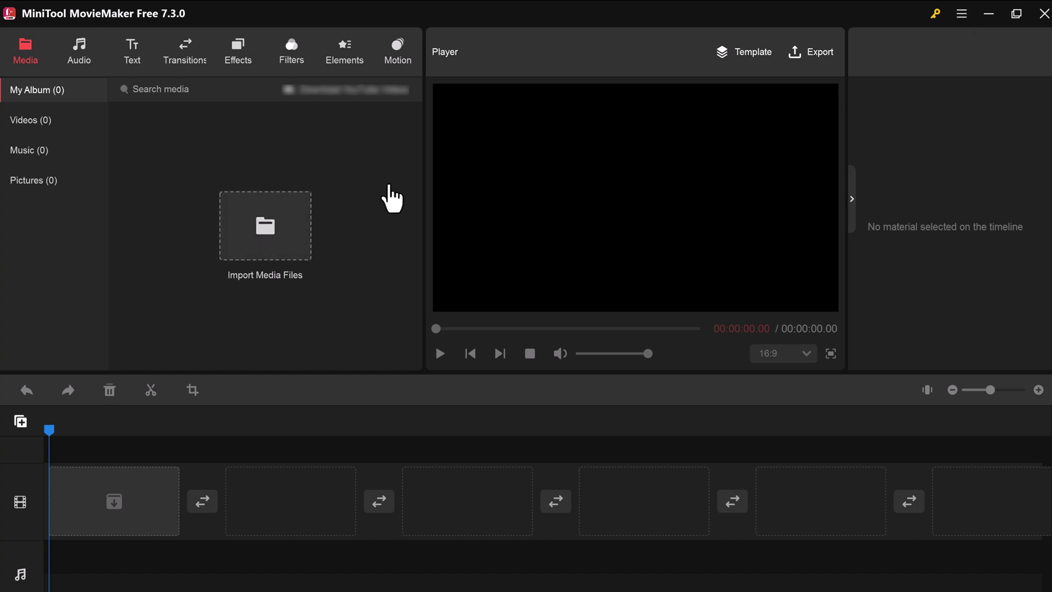
Browse the Classic music tracks in the Audio library and the Text caption library
{"action": "left_click", "coordinate": [77, 69]}
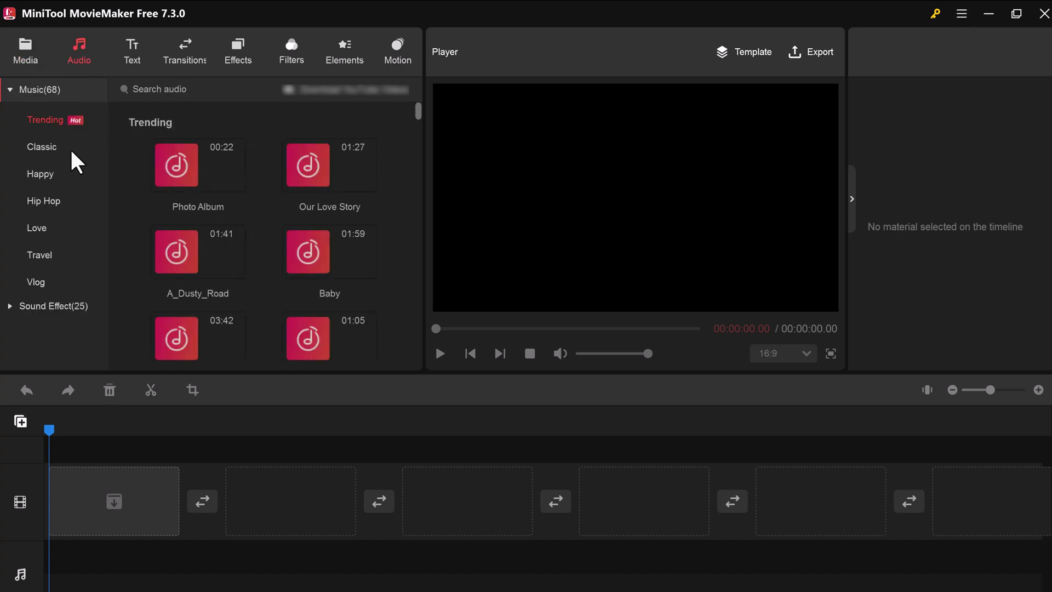
{"action": "left_click", "coordinate": [72, 154]}
{"action": "left_click", "coordinate": [132, 60]}
{"action": "scroll", "coordinate": [376, 176], "scroll_direction": "down", "scroll_amount": 3}
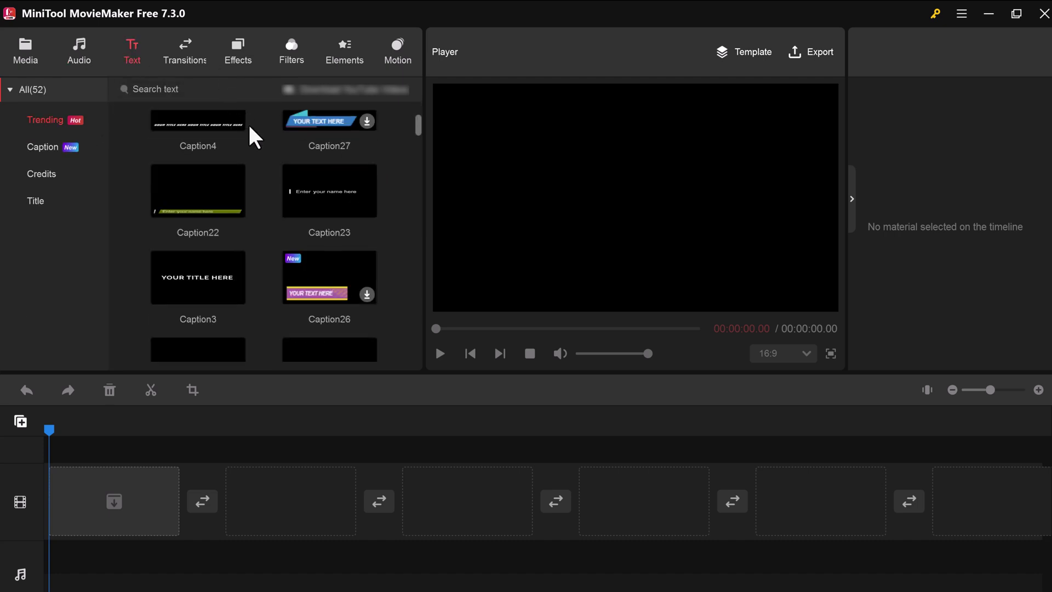
Browse the Transitions, Effects, Filters, Elements and Motion libraries
{"action": "left_click", "coordinate": [185, 52]}
{"action": "scroll", "coordinate": [270, 207], "scroll_direction": "down", "scroll_amount": 5}
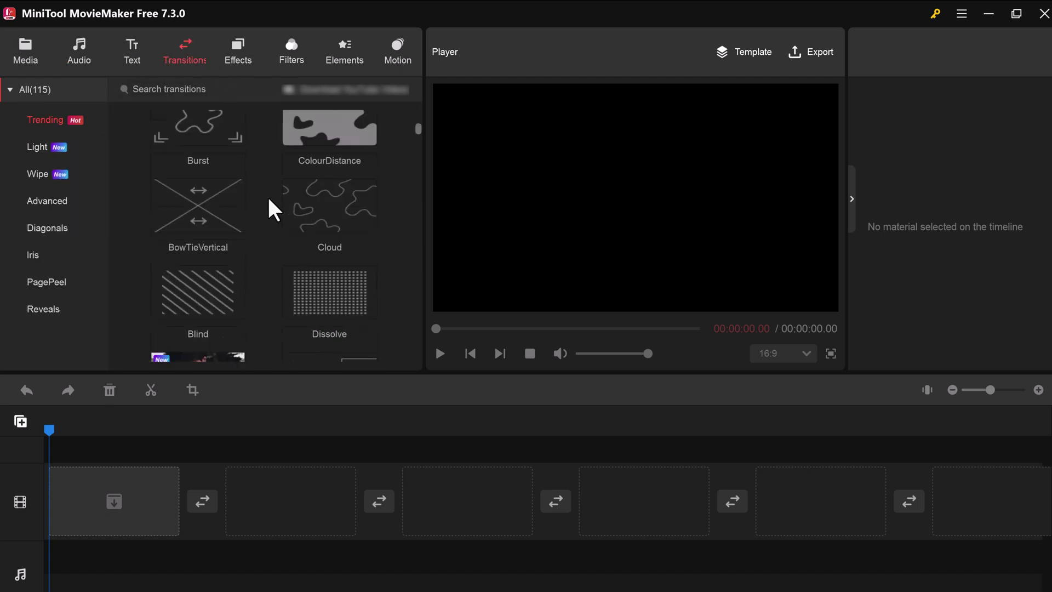
{"action": "scroll", "coordinate": [268, 198], "scroll_direction": "down", "scroll_amount": 2}
{"action": "left_click", "coordinate": [238, 52]}
{"action": "scroll", "coordinate": [289, 188], "scroll_direction": "down", "scroll_amount": 5}
{"action": "left_click", "coordinate": [292, 52]}
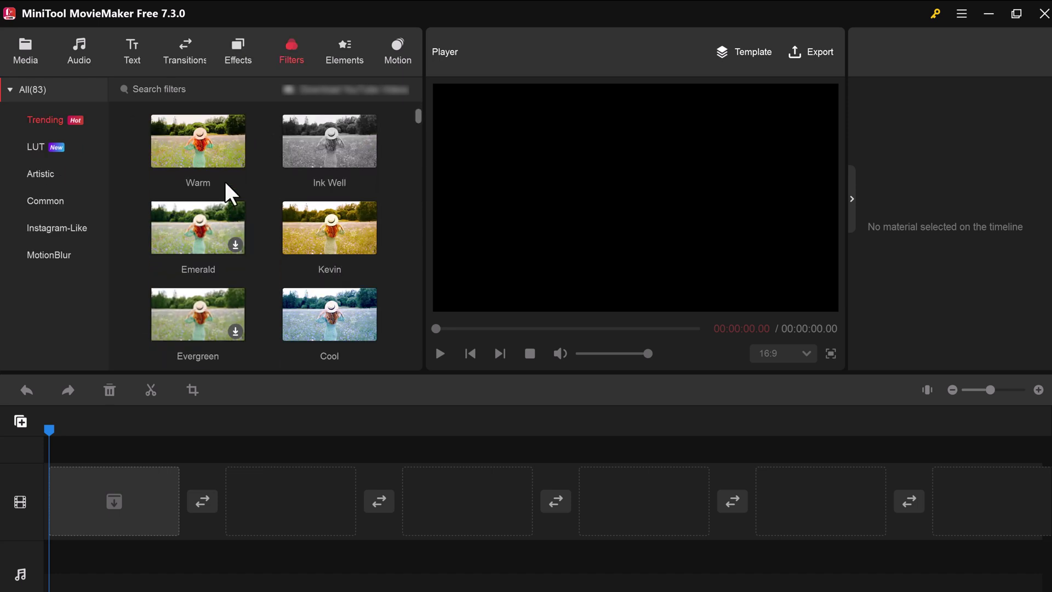
{"action": "left_click", "coordinate": [345, 55]}
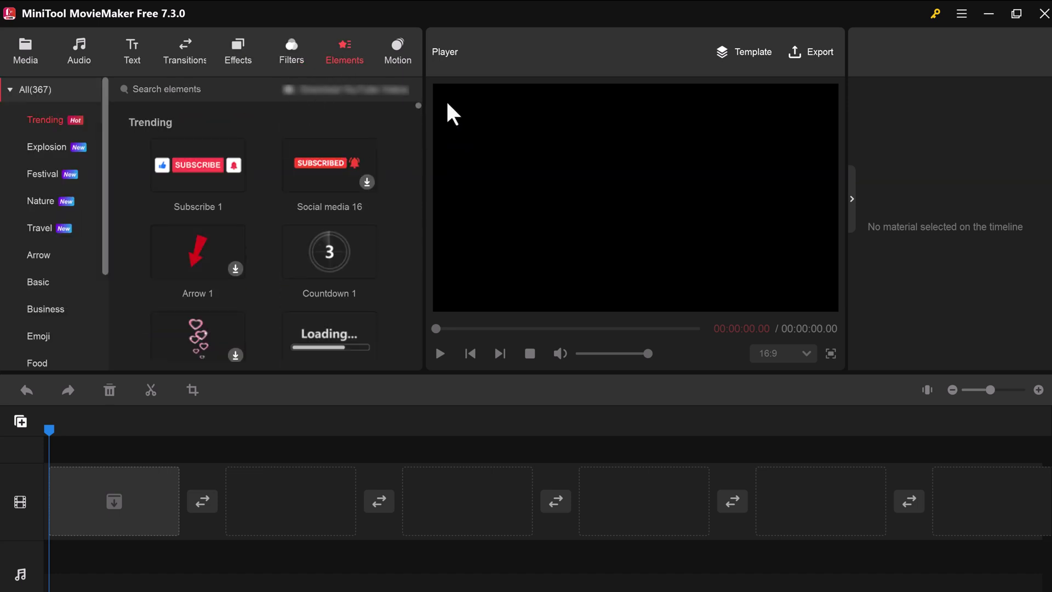
{"action": "left_click", "coordinate": [407, 59]}
Import the New and Videos video files into the media album
{"action": "left_click", "coordinate": [21, 57]}
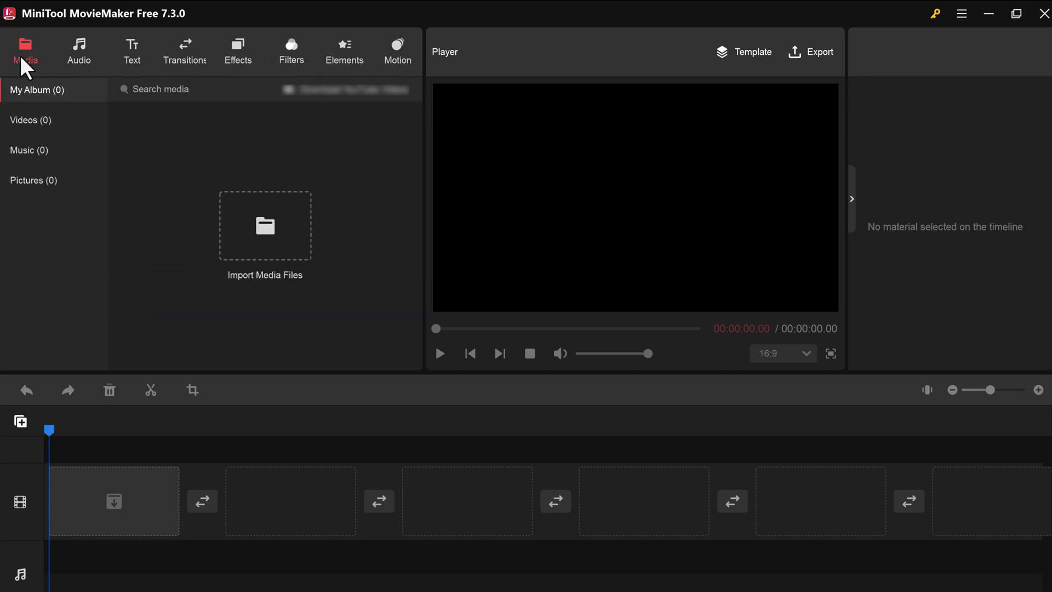
{"action": "left_click", "coordinate": [296, 255]}
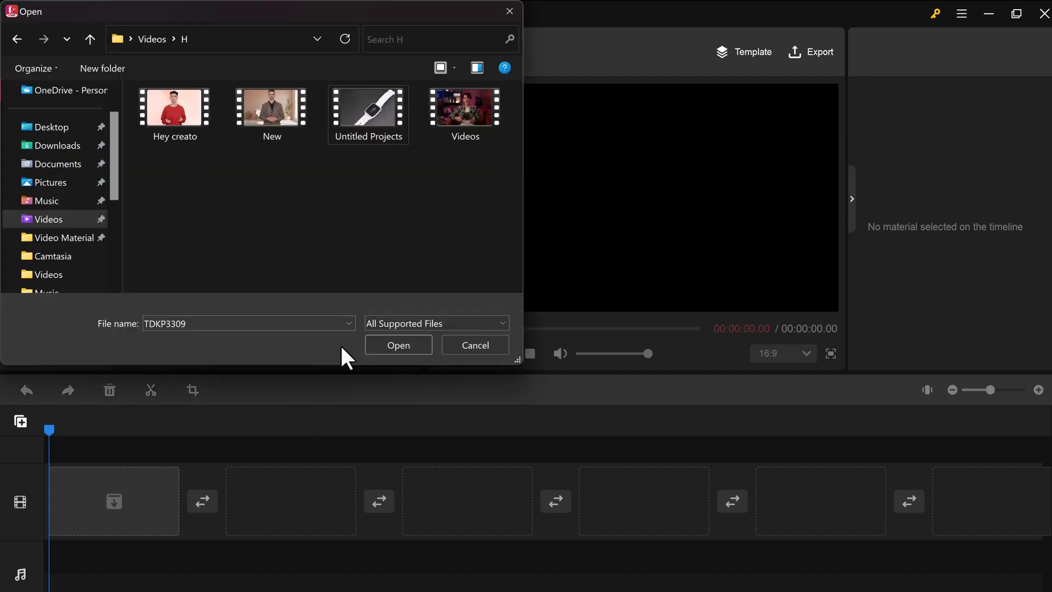
{"action": "left_click", "coordinate": [275, 128]}
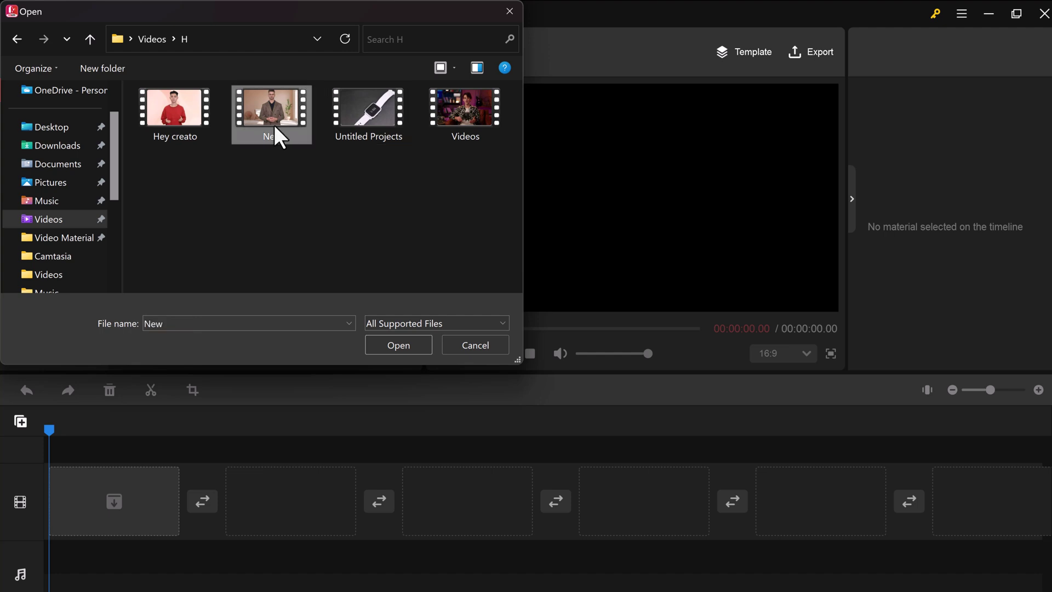
{"action": "left_click", "coordinate": [463, 134], "text": "ctrl"}
{"action": "left_click", "coordinate": [403, 343]}
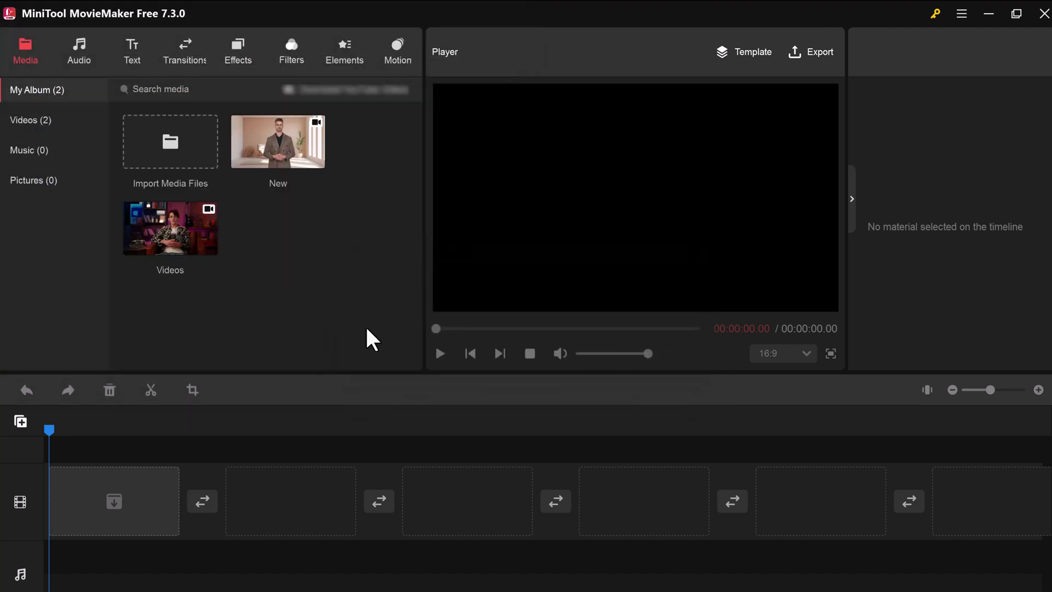
Place the Videos clip first on the timeline, followed by New
{"action": "mouse_move", "coordinate": [212, 247]}
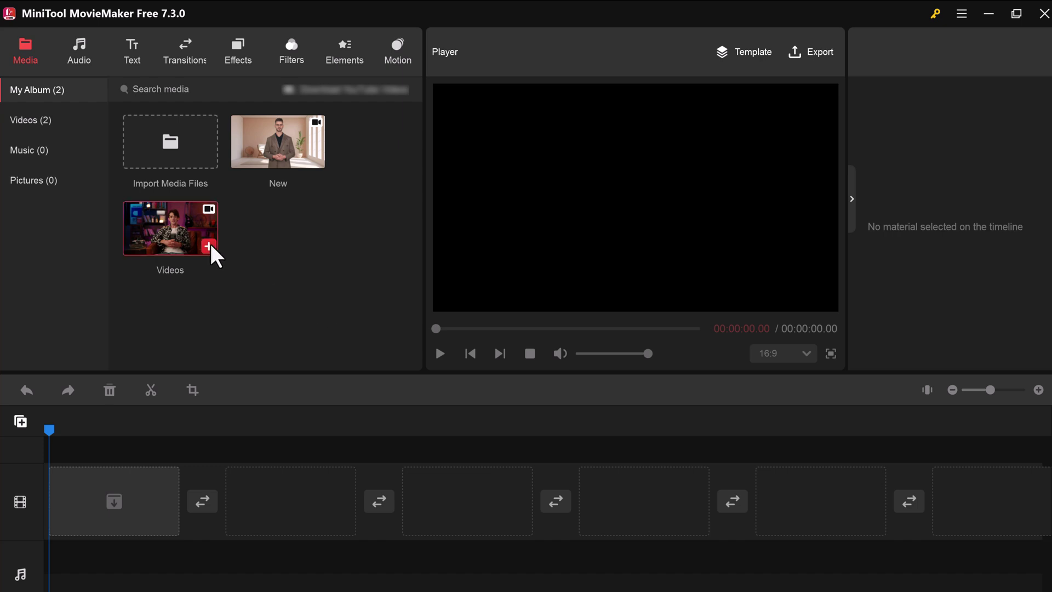
{"action": "left_click_drag", "start_coordinate": [190, 234], "coordinate": [115, 508]}
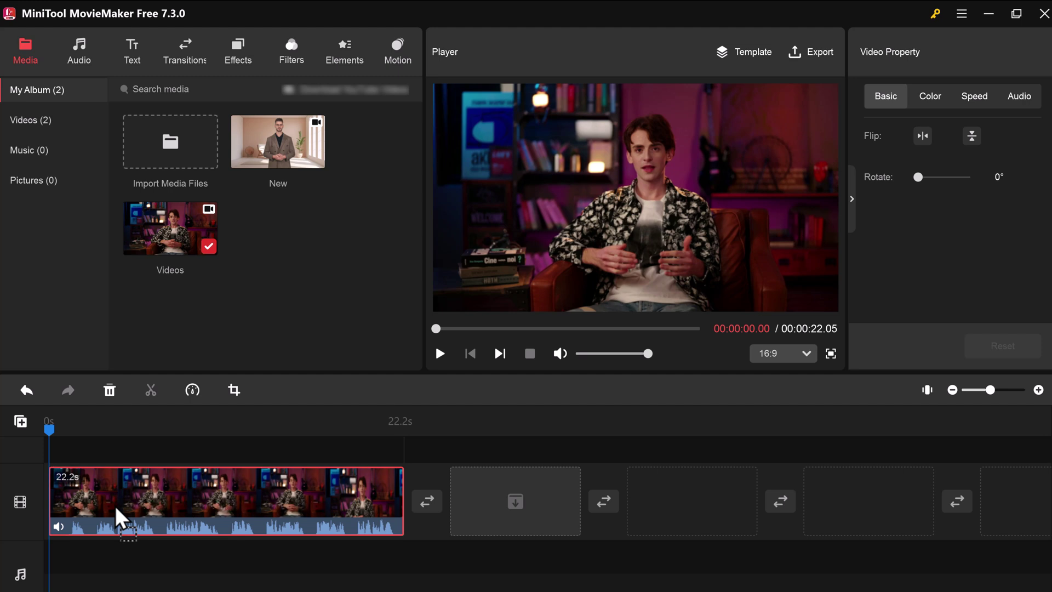
{"action": "left_click_drag", "start_coordinate": [278, 142], "coordinate": [502, 497]}
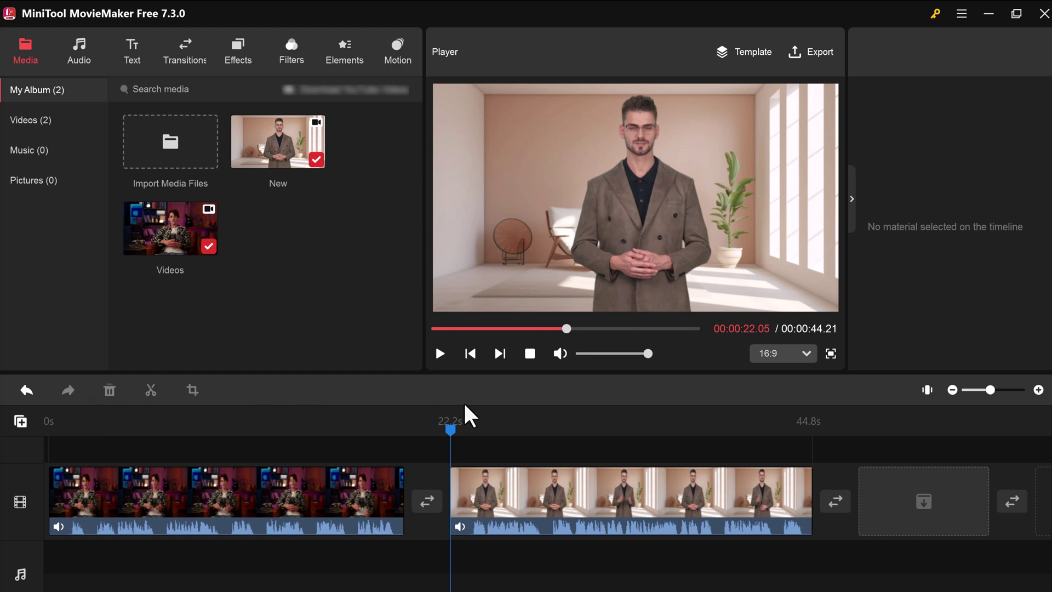
{"action": "left_click", "coordinate": [155, 547]}
{"action": "left_click", "coordinate": [149, 452]}
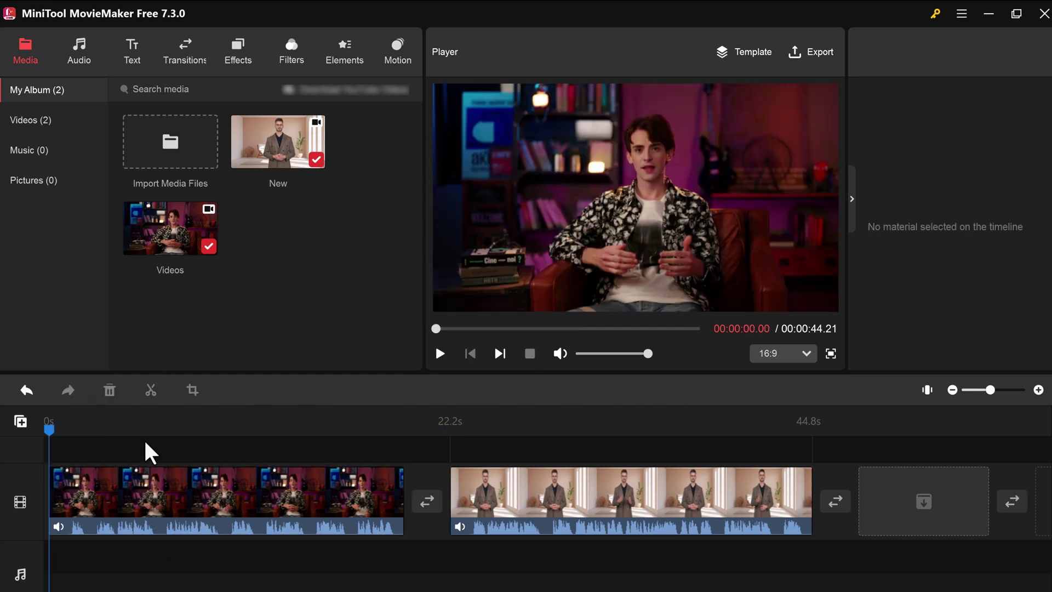
{"action": "left_click", "coordinate": [138, 496]}
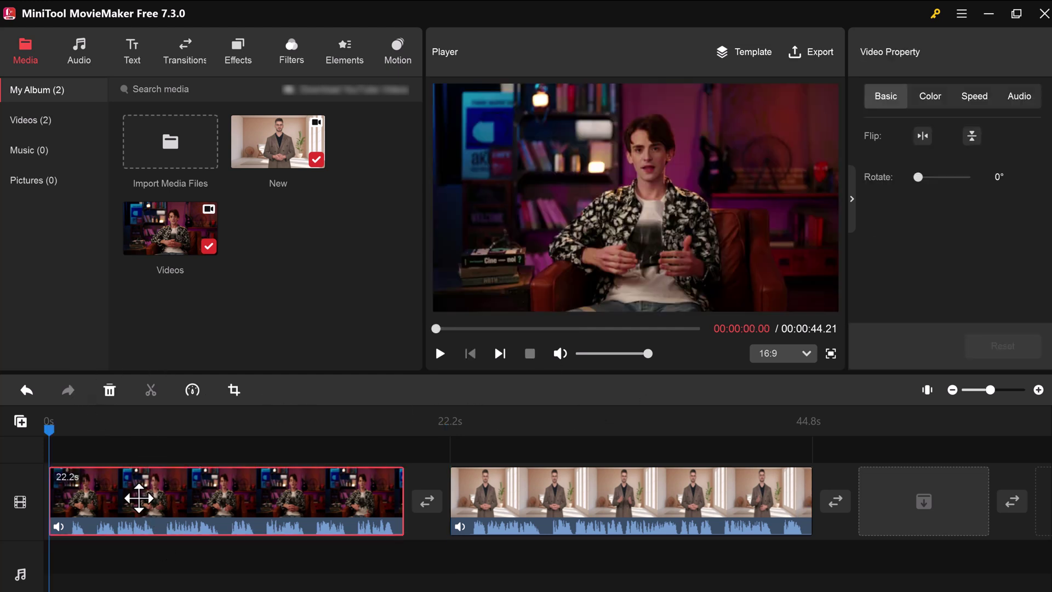
{"action": "left_click", "coordinate": [930, 98]}
{"action": "mouse_move", "coordinate": [952, 133]}
{"action": "left_mouse_down"}
{"action": "mouse_move", "coordinate": [969, 133]}
{"action": "mouse_move", "coordinate": [958, 132]}
{"action": "left_mouse_up"}
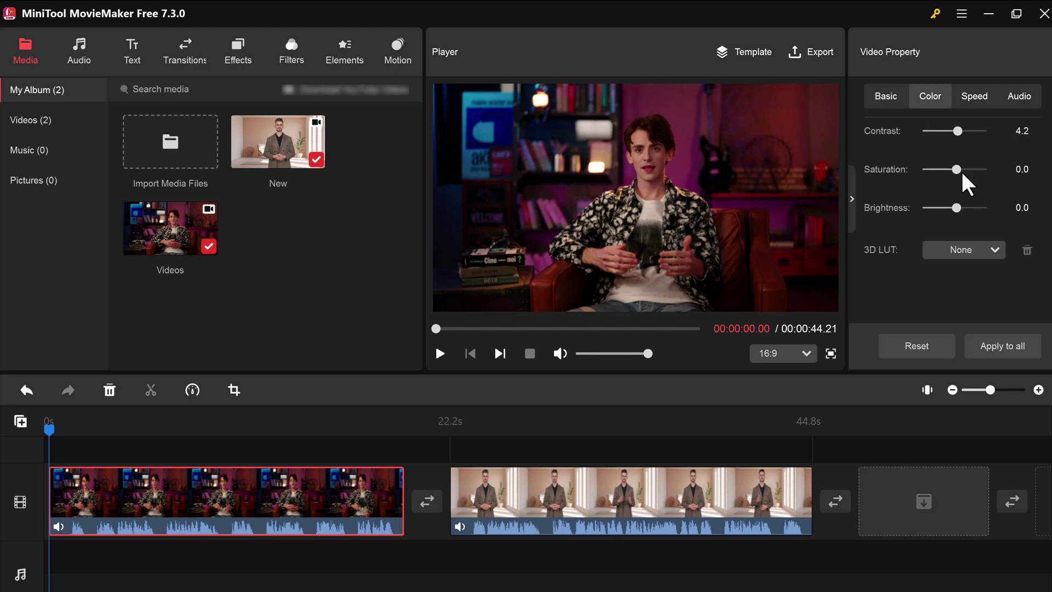
{"action": "left_click_drag", "start_coordinate": [960, 169], "coordinate": [926, 169]}
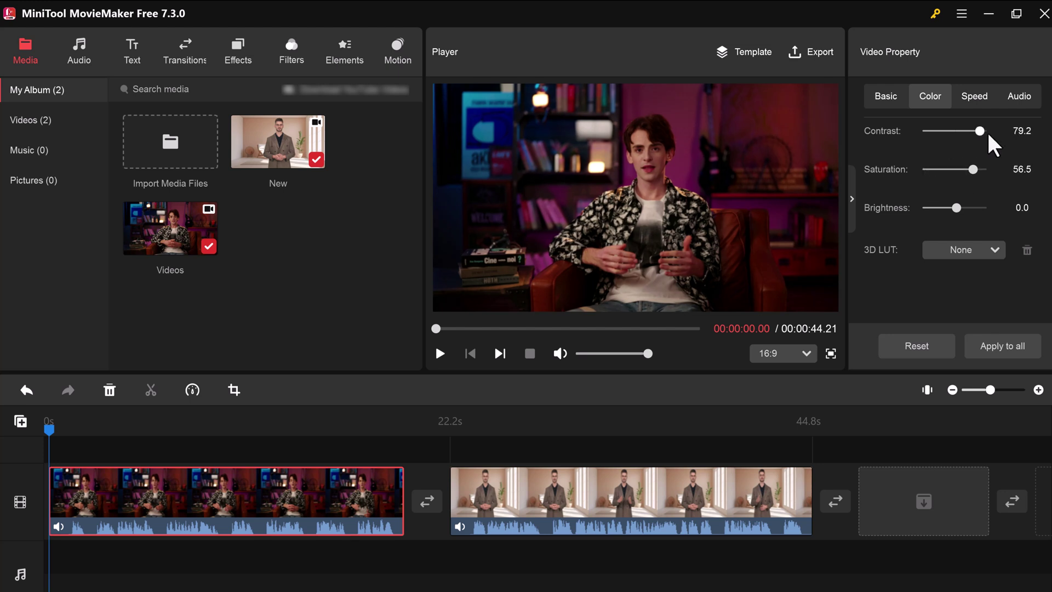
{"action": "left_click_drag", "start_coordinate": [990, 137], "coordinate": [952, 137]}
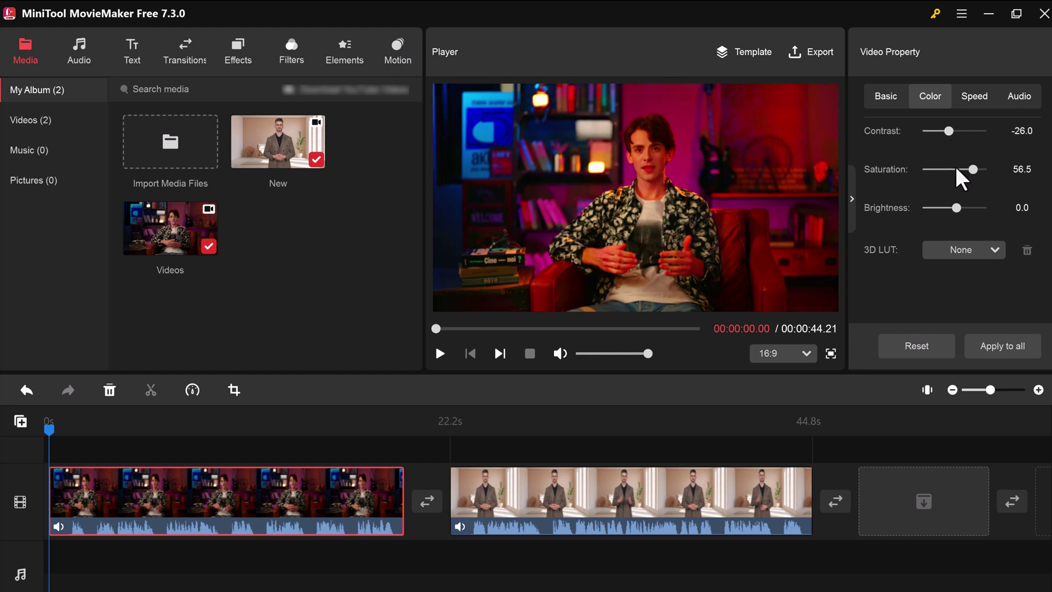
{"action": "left_click_drag", "start_coordinate": [975, 172], "coordinate": [961, 172]}
{"action": "left_click", "coordinate": [933, 350]}
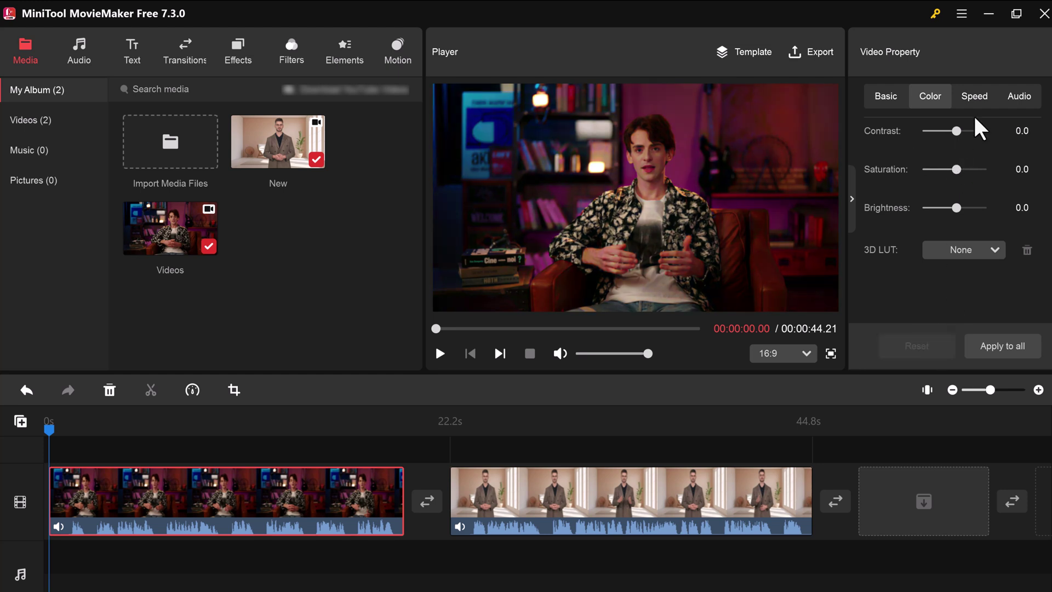
{"action": "left_click", "coordinate": [975, 98]}
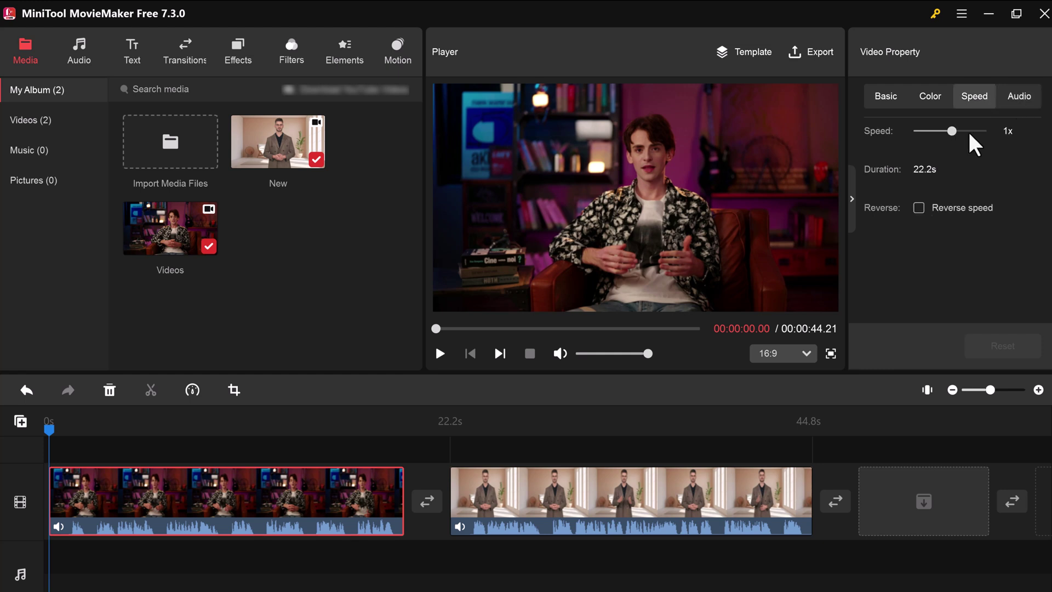
{"action": "left_click_drag", "start_coordinate": [952, 132], "coordinate": [952, 132]}
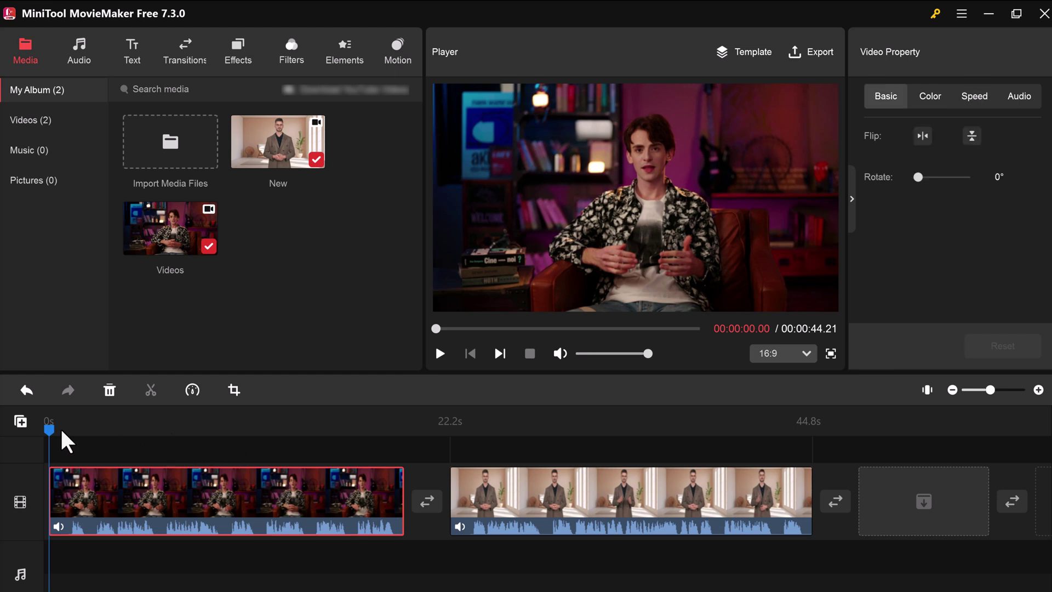
Split the first clip at 6.2s and 11.1s and delete the 4.7-second middle piece
{"action": "left_click_drag", "start_coordinate": [55, 430], "coordinate": [158, 439]}
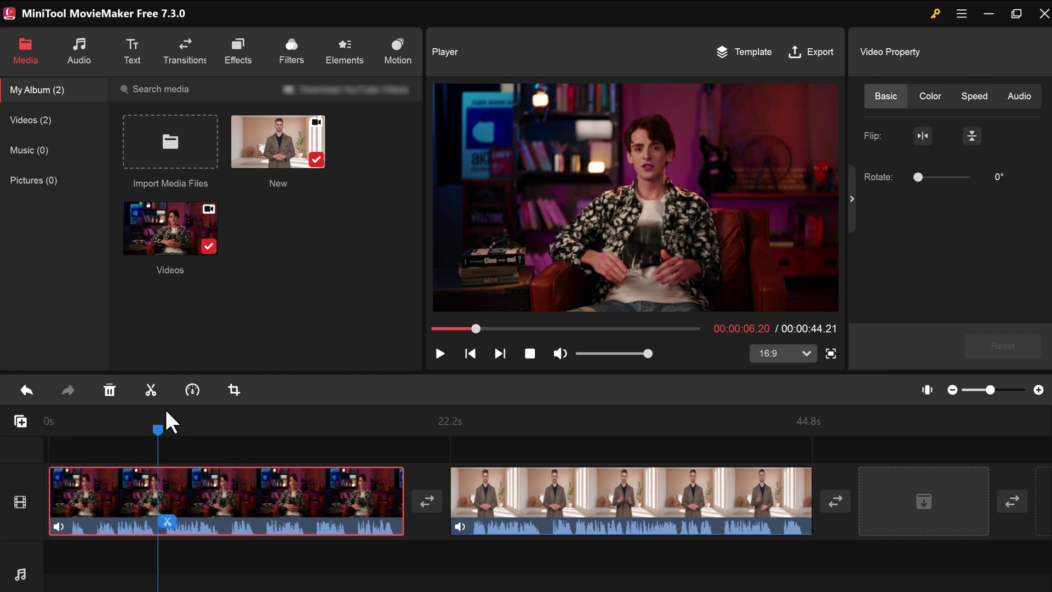
{"action": "left_click", "coordinate": [151, 391]}
{"action": "left_click", "coordinate": [277, 452]}
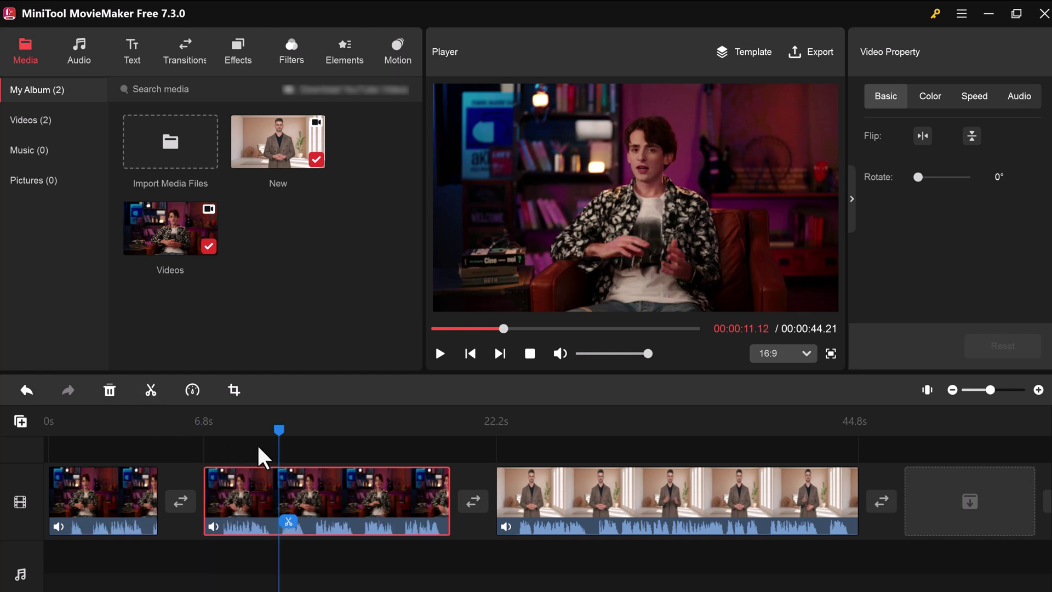
{"action": "left_click", "coordinate": [151, 391]}
{"action": "left_click", "coordinate": [252, 517]}
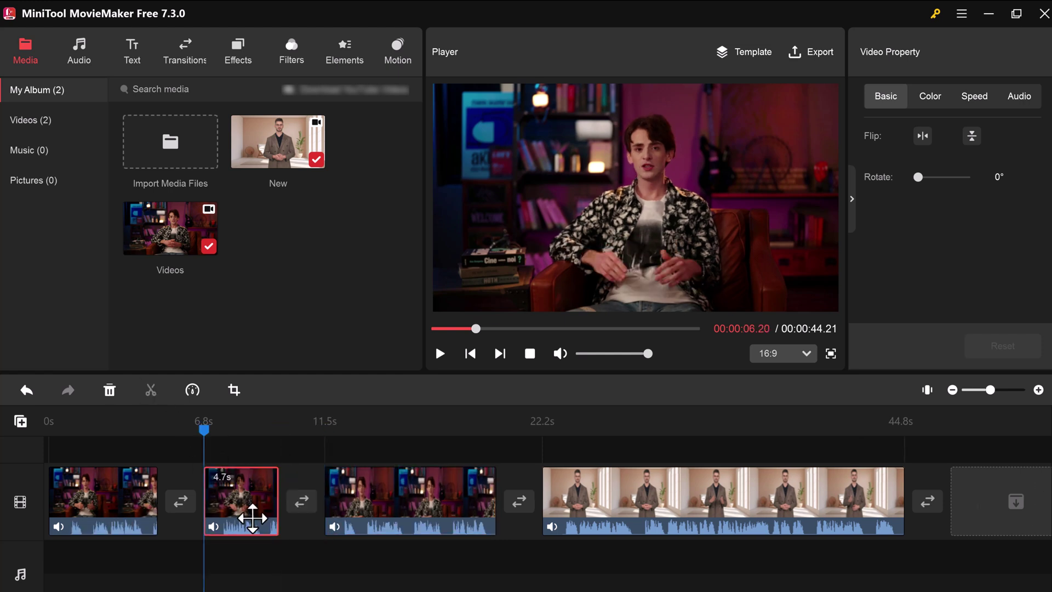
{"action": "key", "text": "Delete"}
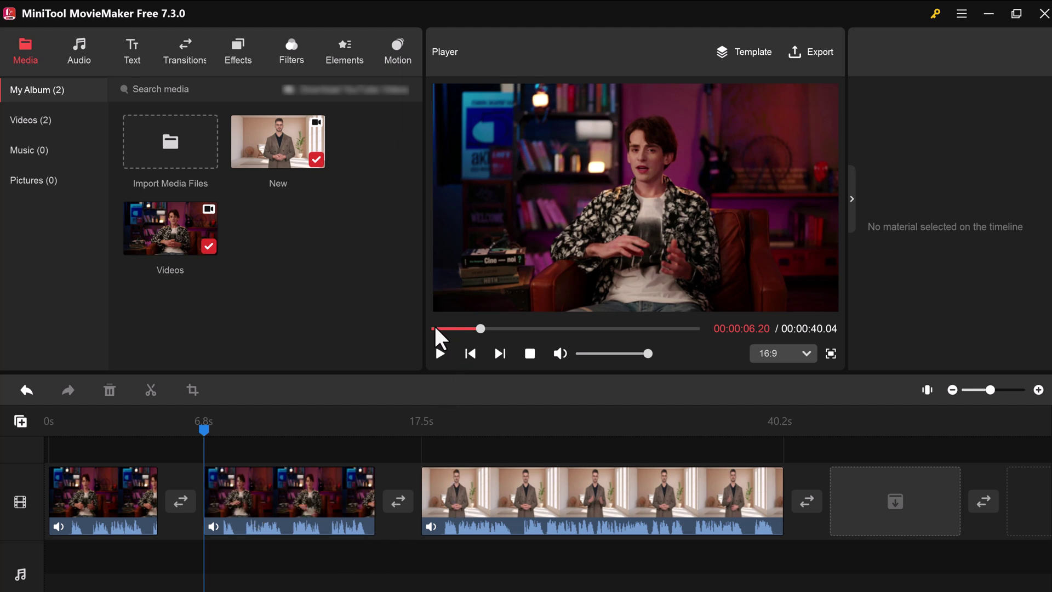
{"action": "left_click", "coordinate": [435, 327]}
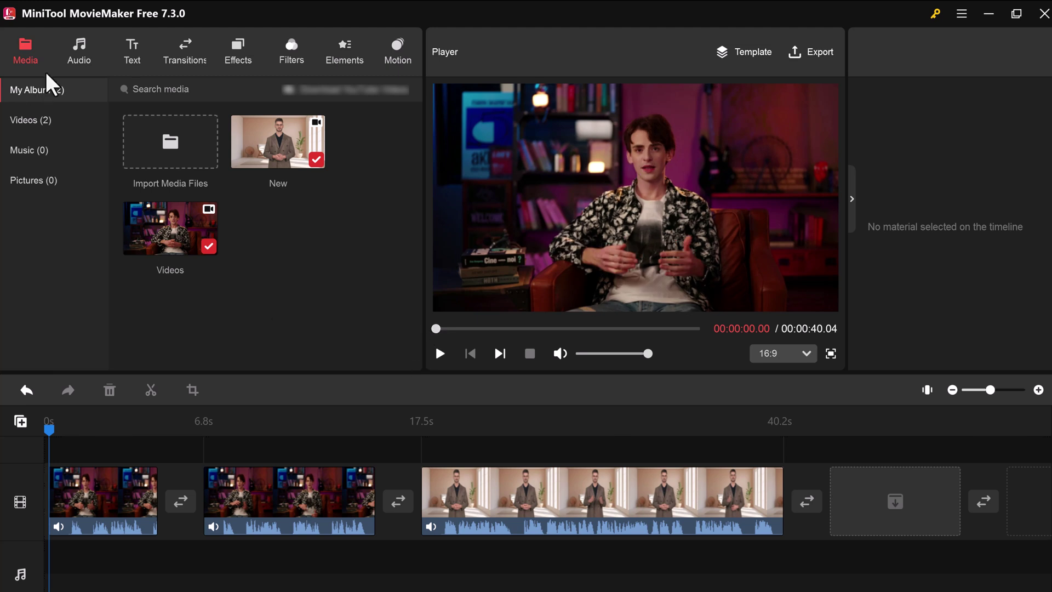
Add the Chasing track from the Happy music category as background music
{"action": "left_click", "coordinate": [79, 52]}
{"action": "scroll", "coordinate": [258, 176], "scroll_direction": "up", "scroll_amount": 10}
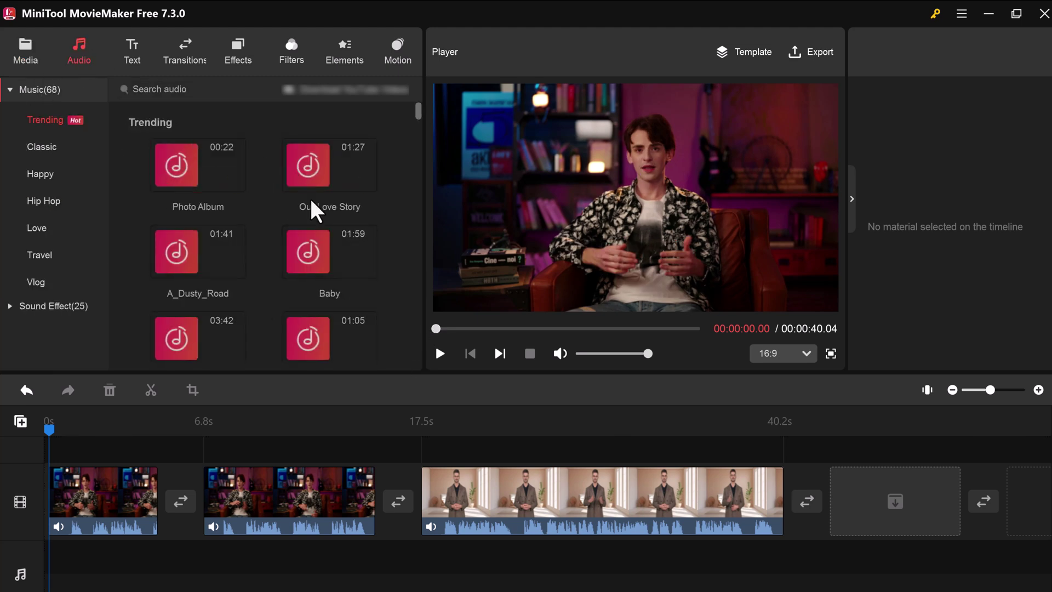
{"action": "scroll", "coordinate": [296, 210], "scroll_direction": "down", "scroll_amount": 12}
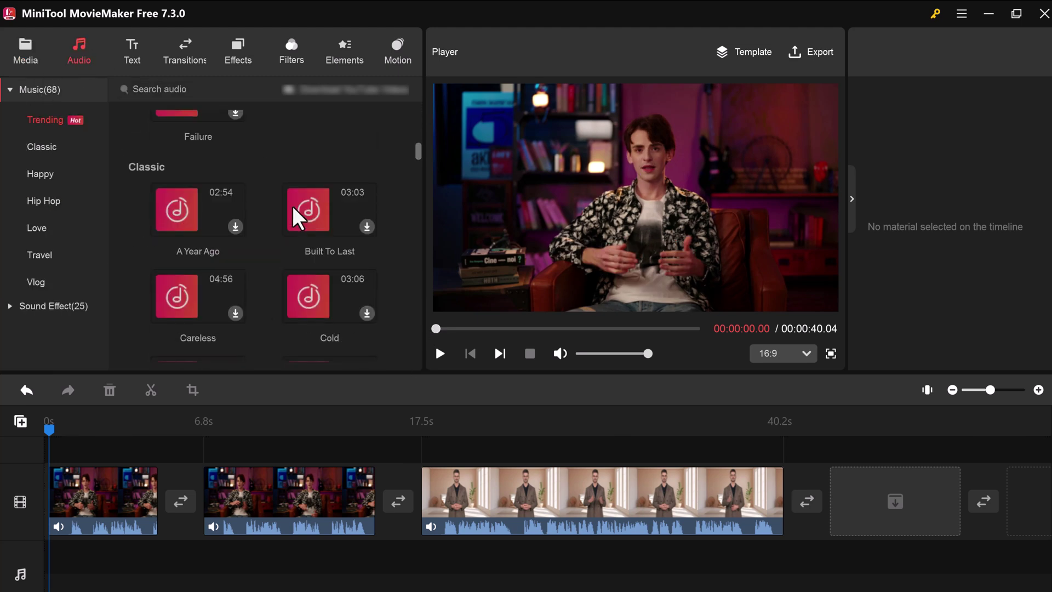
{"action": "scroll", "coordinate": [296, 216], "scroll_direction": "up", "scroll_amount": 12}
{"action": "left_click", "coordinate": [42, 174]}
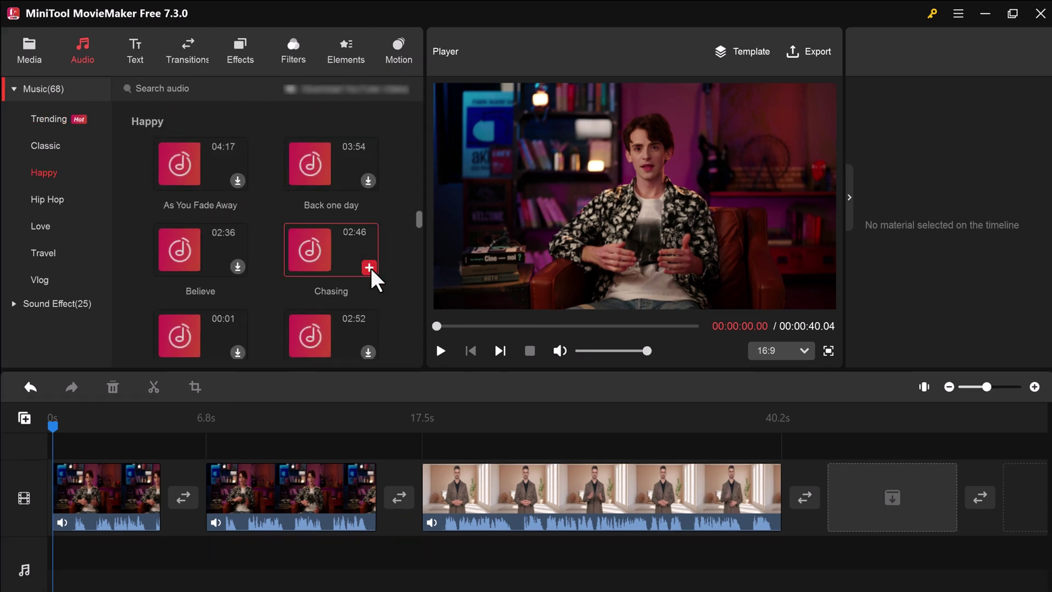
{"action": "left_click", "coordinate": [370, 268]}
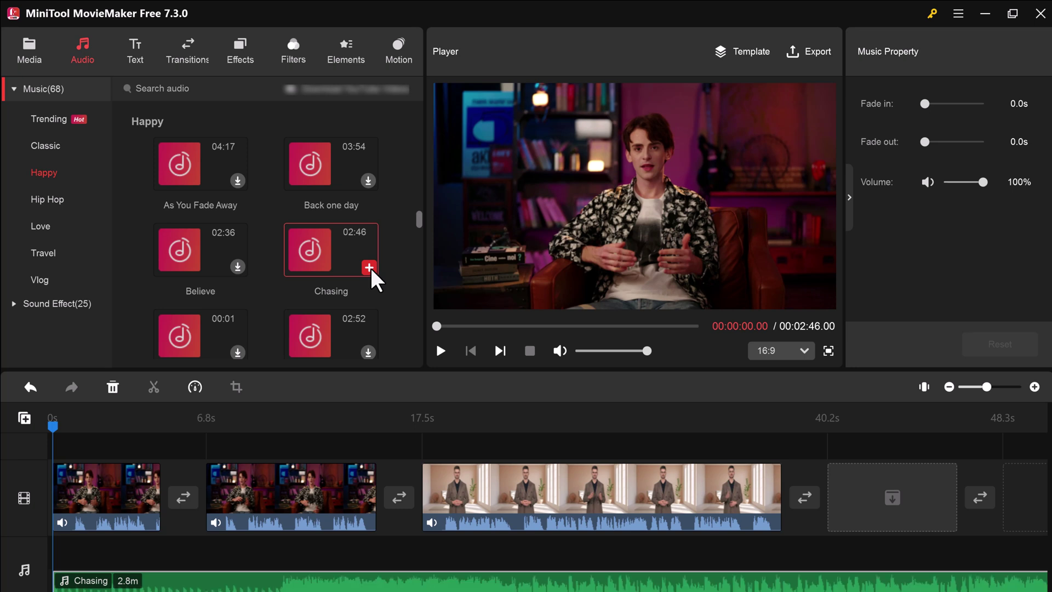
Preview the music, then give it a 42-second fade-in
{"action": "left_click", "coordinate": [439, 353]}
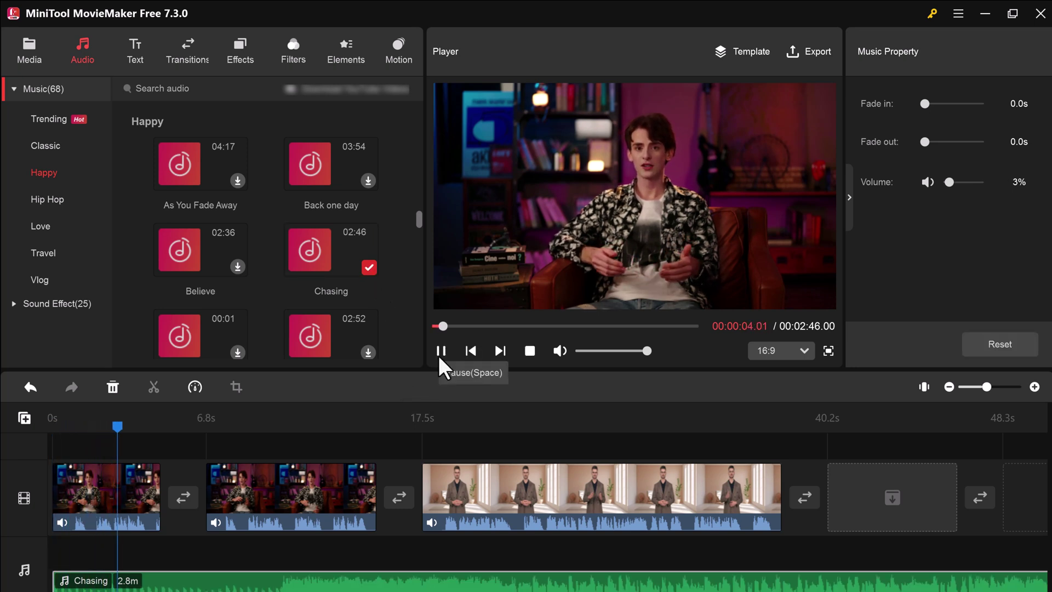
{"action": "left_click", "coordinate": [440, 353]}
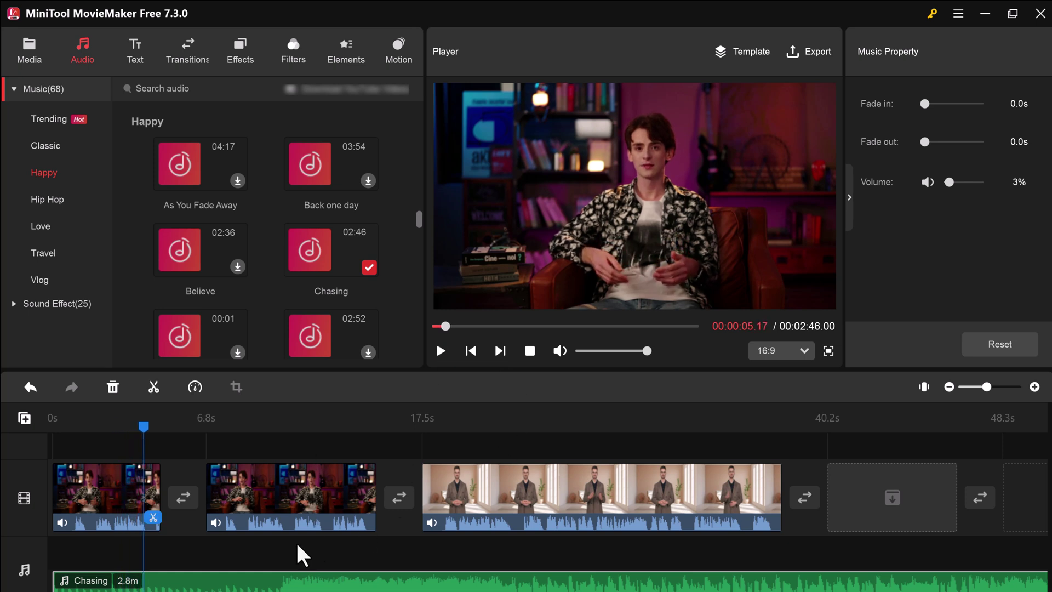
{"action": "key", "text": "Home"}
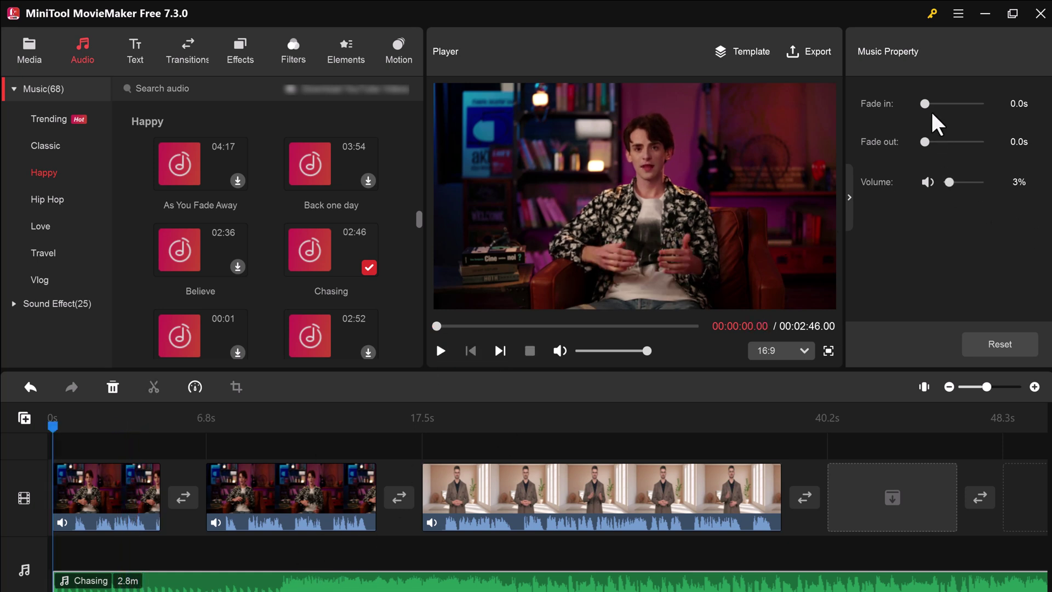
{"action": "left_click_drag", "start_coordinate": [934, 104], "coordinate": [934, 141]}
Add the Caption21 Credits template at about 2 seconds into the opening clip
{"action": "left_click", "coordinate": [132, 54]}
{"action": "left_click", "coordinate": [90, 449]}
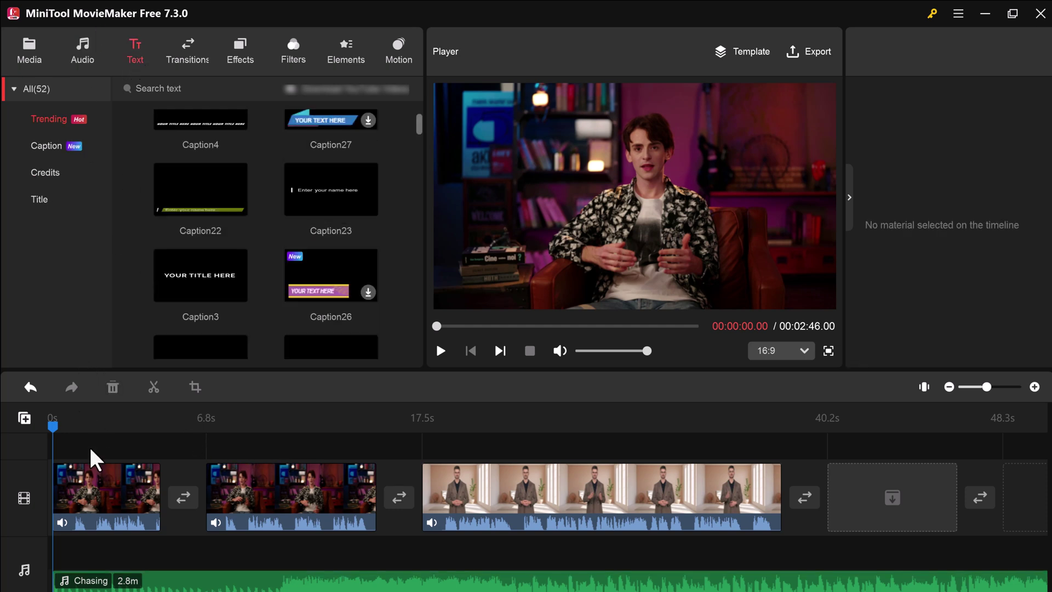
{"action": "left_click_drag", "start_coordinate": [52, 426], "coordinate": [96, 433]}
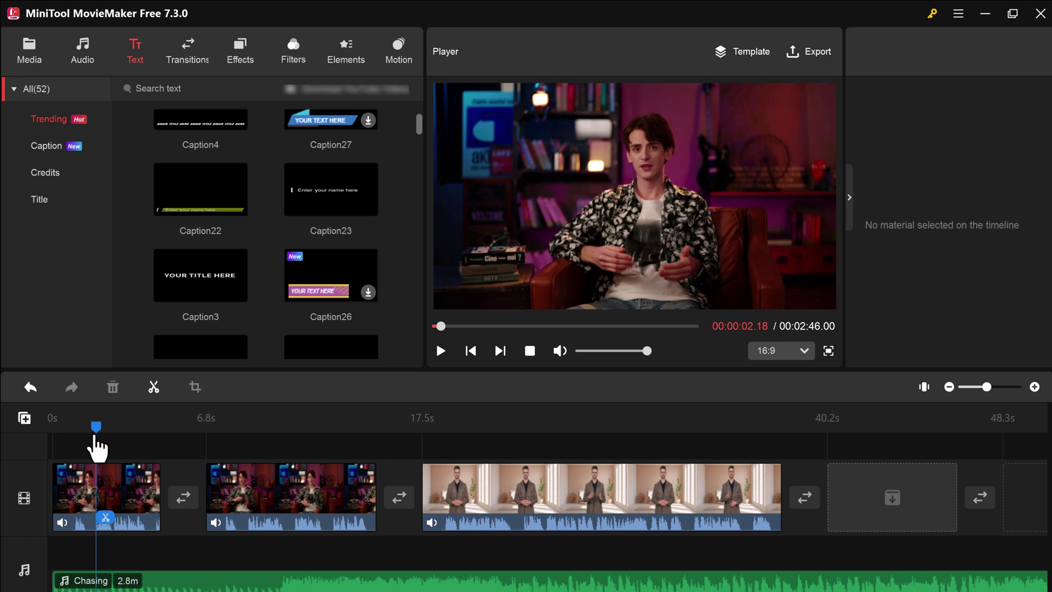
{"action": "scroll", "coordinate": [316, 204], "scroll_direction": "up", "scroll_amount": 3}
{"action": "scroll", "coordinate": [316, 203], "scroll_direction": "down", "scroll_amount": 8}
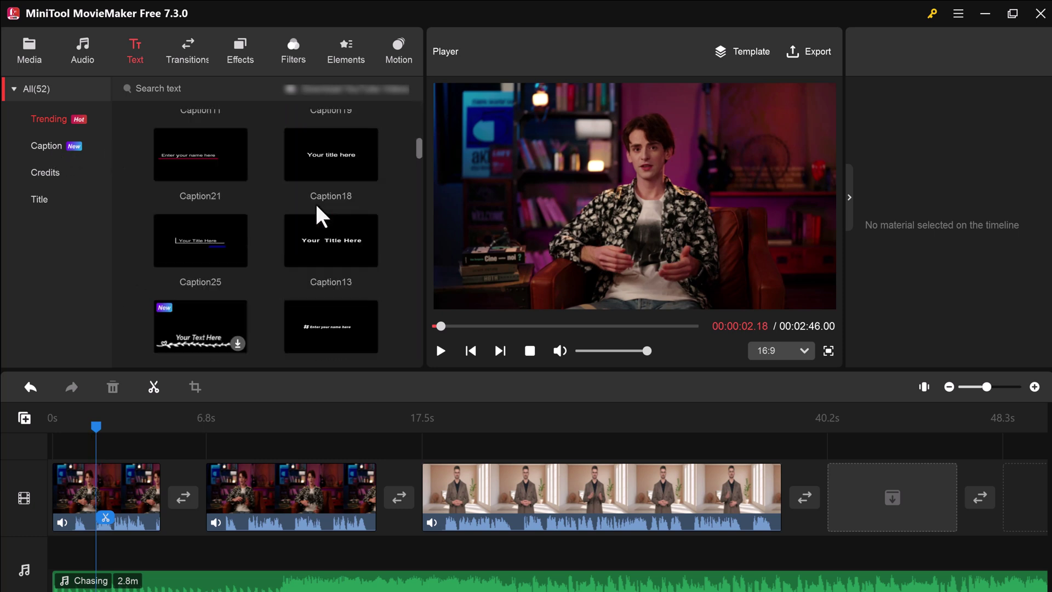
{"action": "scroll", "coordinate": [316, 204], "scroll_direction": "down", "scroll_amount": 10}
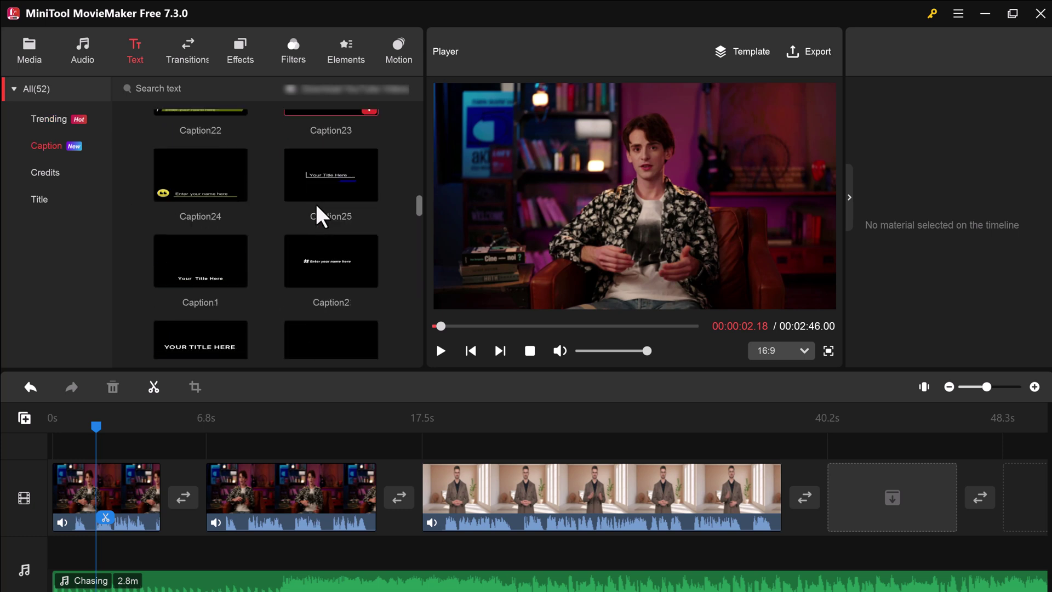
{"action": "scroll", "coordinate": [316, 204], "scroll_direction": "up", "scroll_amount": 10}
{"action": "left_click", "coordinate": [41, 173]}
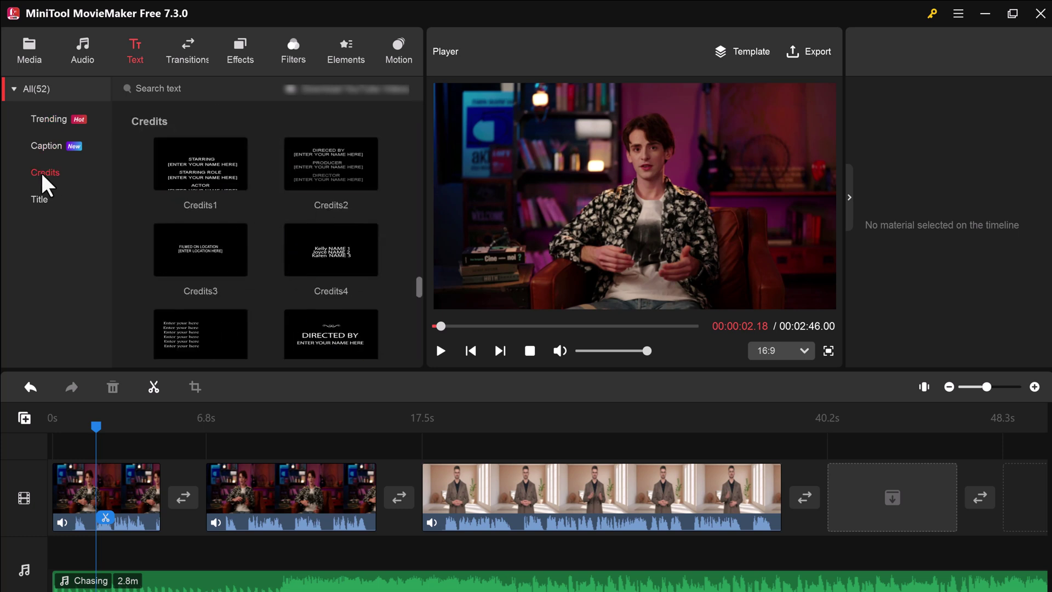
{"action": "scroll", "coordinate": [301, 247], "scroll_direction": "down", "scroll_amount": 2}
{"action": "scroll", "coordinate": [339, 241], "scroll_direction": "up", "scroll_amount": 5}
{"action": "left_click", "coordinate": [369, 239]}
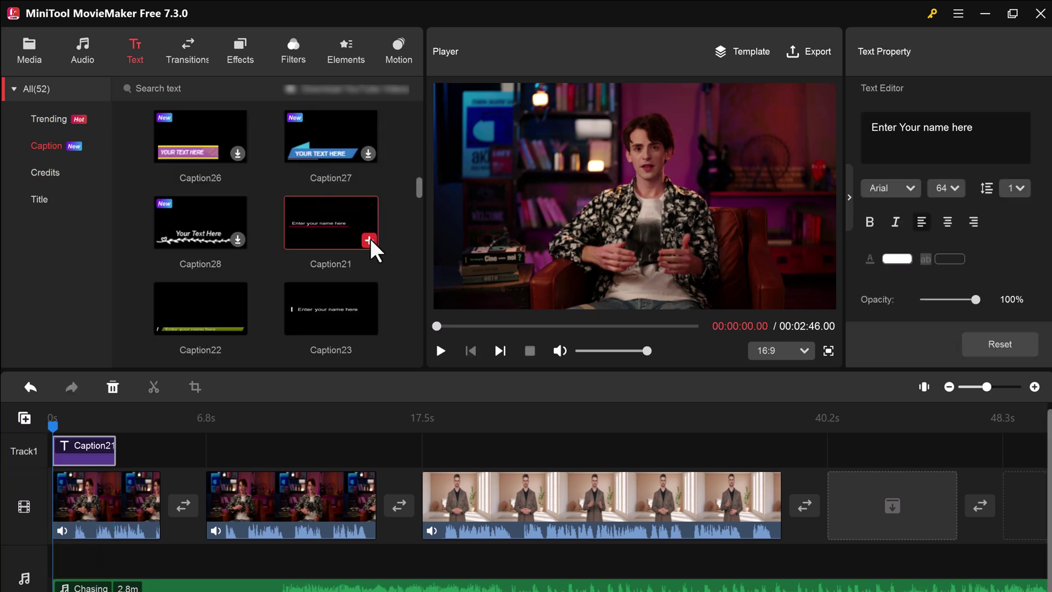
Move the caption to the lower third as LIKE & SUBSCRIBE in Baloo 48, centred
{"action": "left_click_drag", "start_coordinate": [481, 183], "coordinate": [475, 285]}
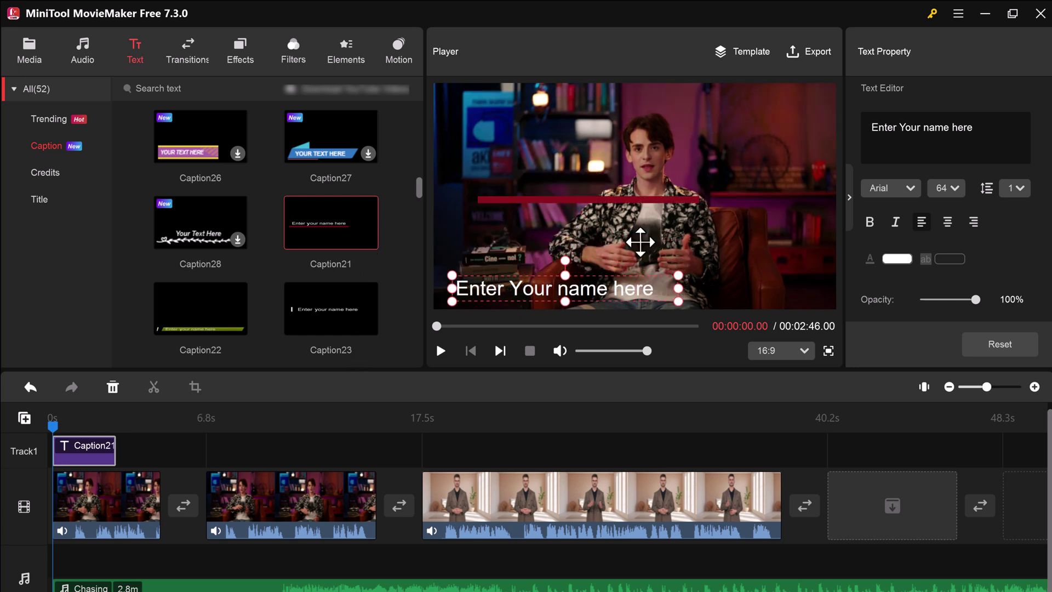
{"action": "left_click_drag", "start_coordinate": [959, 134], "coordinate": [833, 142]}
{"action": "key", "text": "Caps_Lock"}
{"action": "type", "text": "LIKE"}
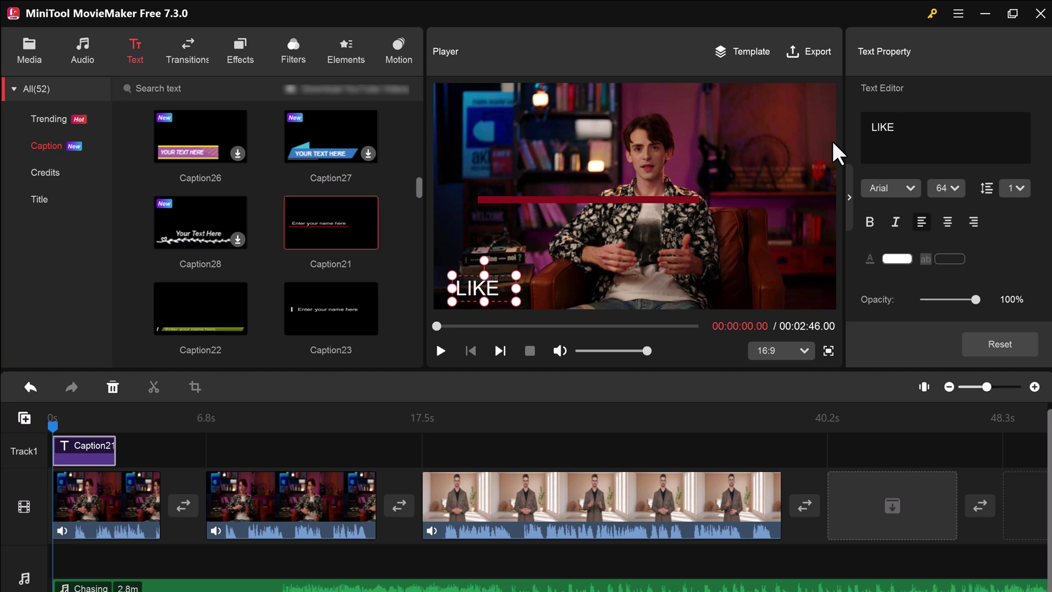
{"action": "type", "text": " & SUBSCRIBE"}
{"action": "left_click", "coordinate": [956, 192]}
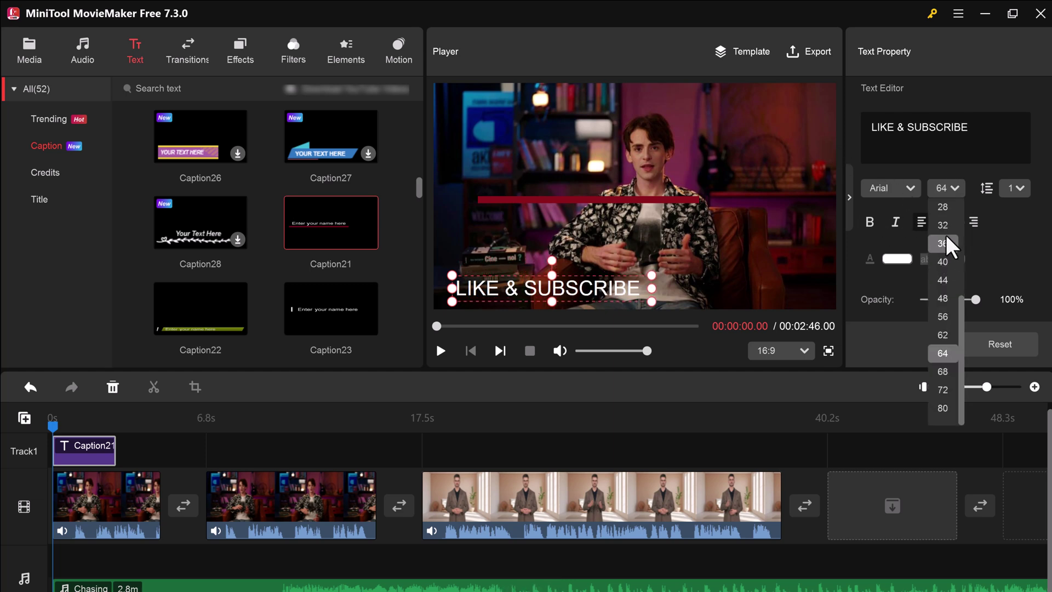
{"action": "left_click", "coordinate": [945, 294]}
{"action": "left_click", "coordinate": [906, 190]}
{"action": "left_click", "coordinate": [909, 273]}
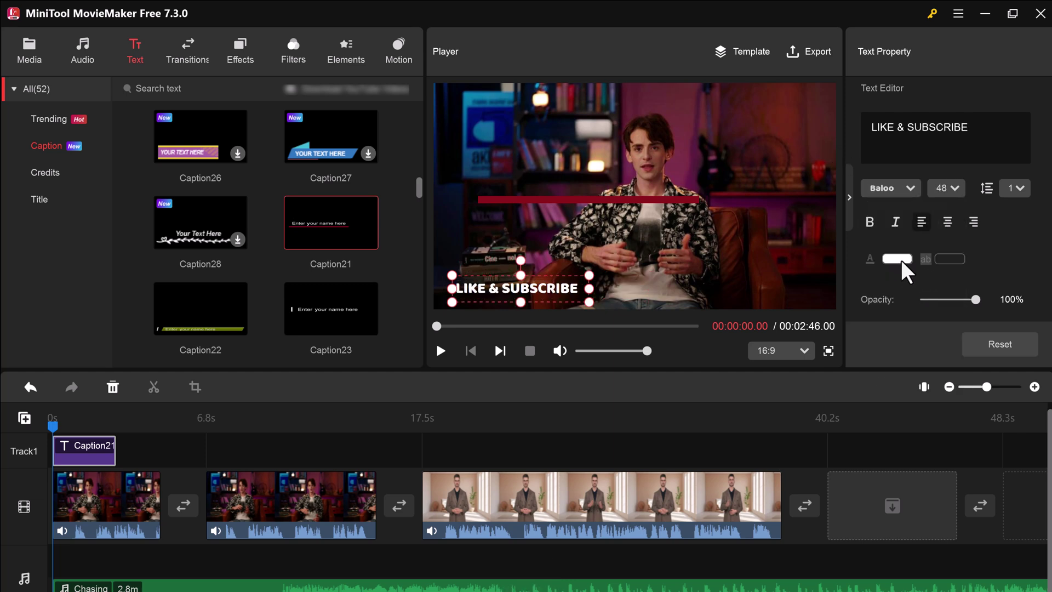
{"action": "left_click", "coordinate": [947, 222]}
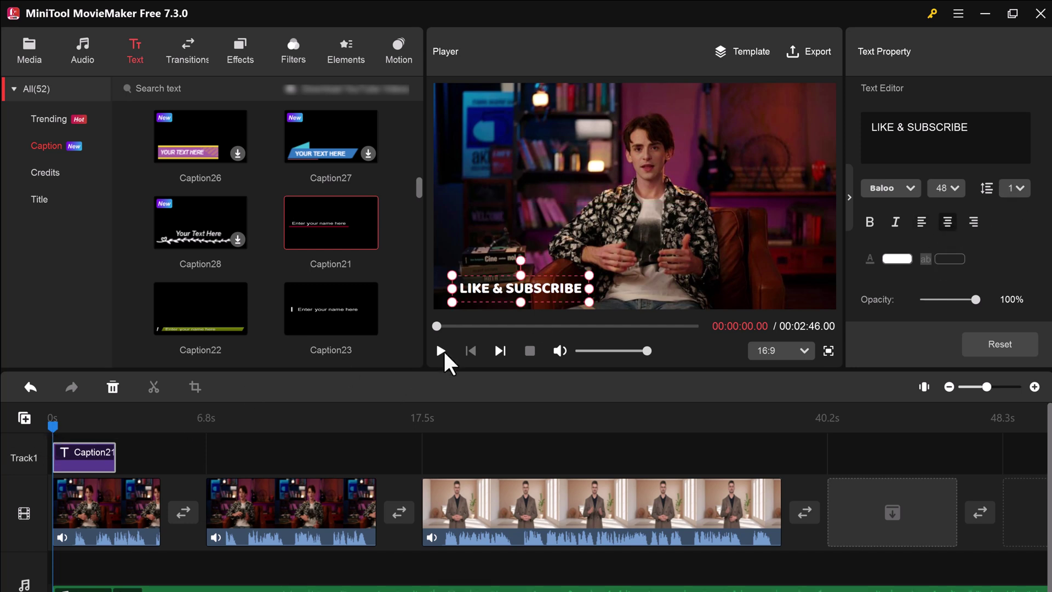
{"action": "left_click", "coordinate": [441, 351]}
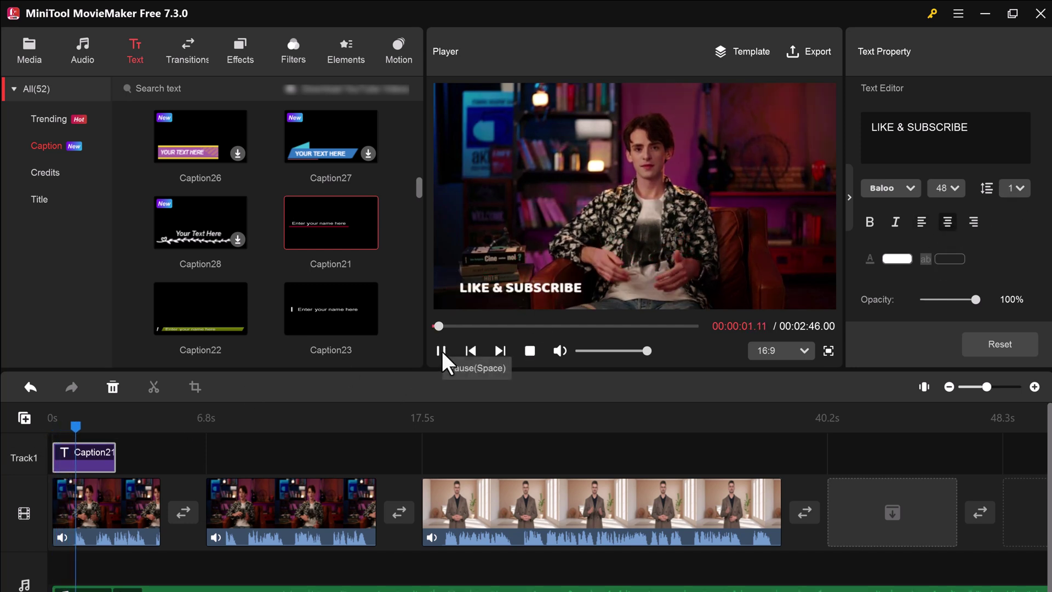
{"action": "key", "text": "space"}
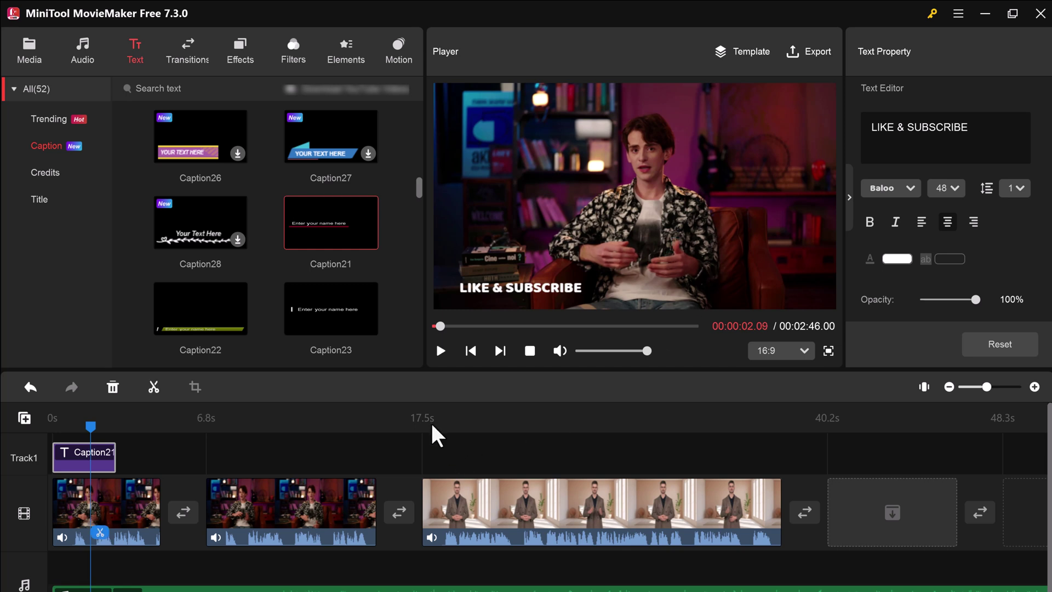
Place the PageCurl transition between clips 2 and 3 and preview it from about 15 seconds
{"action": "left_click", "coordinate": [189, 57]}
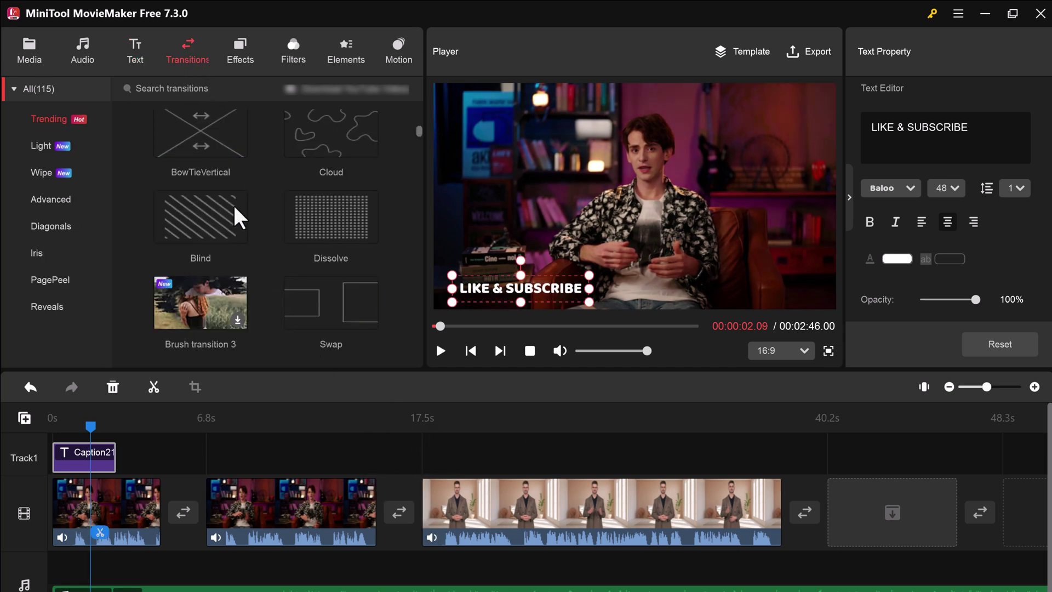
{"action": "scroll", "coordinate": [235, 231], "scroll_direction": "up", "scroll_amount": 3}
{"action": "left_click_drag", "start_coordinate": [212, 267], "coordinate": [398, 513]}
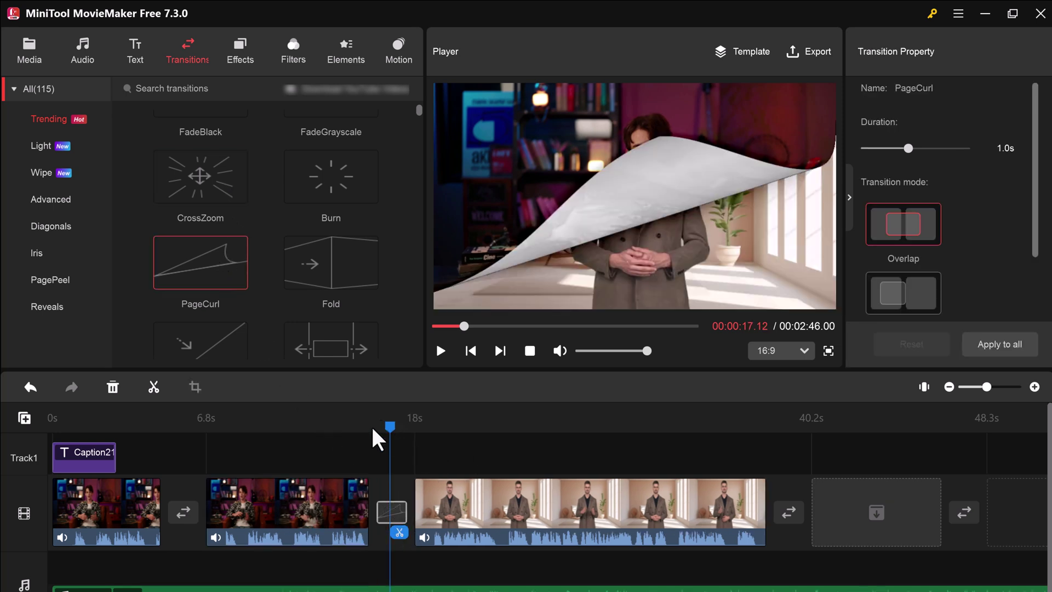
{"action": "left_click", "coordinate": [351, 444]}
{"action": "left_click_drag", "start_coordinate": [390, 442], "coordinate": [343, 444]}
{"action": "left_click", "coordinate": [441, 353]}
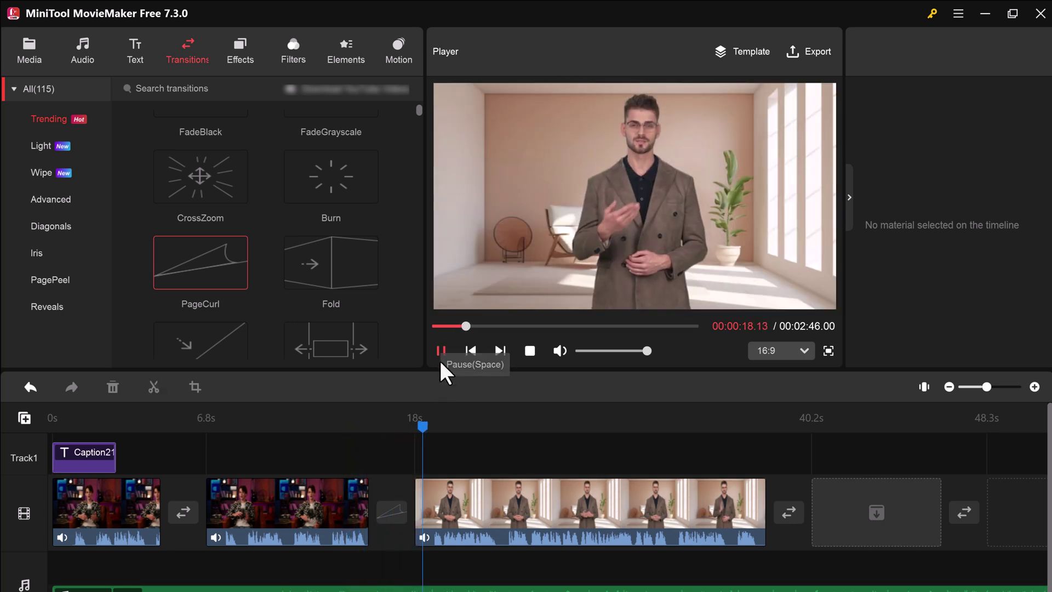
{"action": "left_click", "coordinate": [441, 354]}
Replace PageCurl between clips 2 and 3 with AdvancedMosaic, then with Blind
{"action": "left_click", "coordinate": [392, 511]}
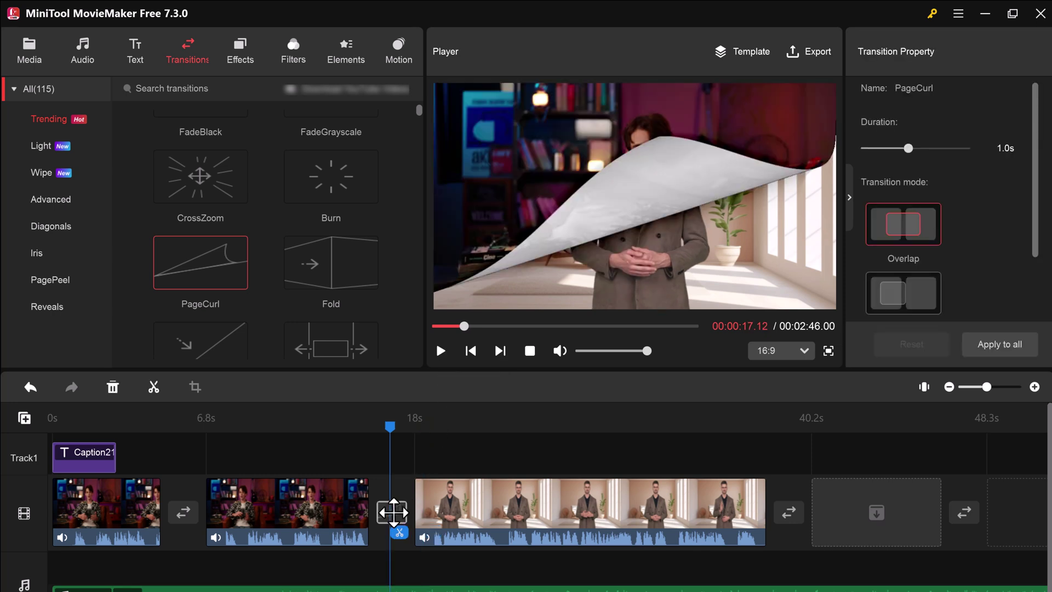
{"action": "key", "text": "Delete"}
{"action": "scroll", "coordinate": [304, 231], "scroll_direction": "down", "scroll_amount": 4}
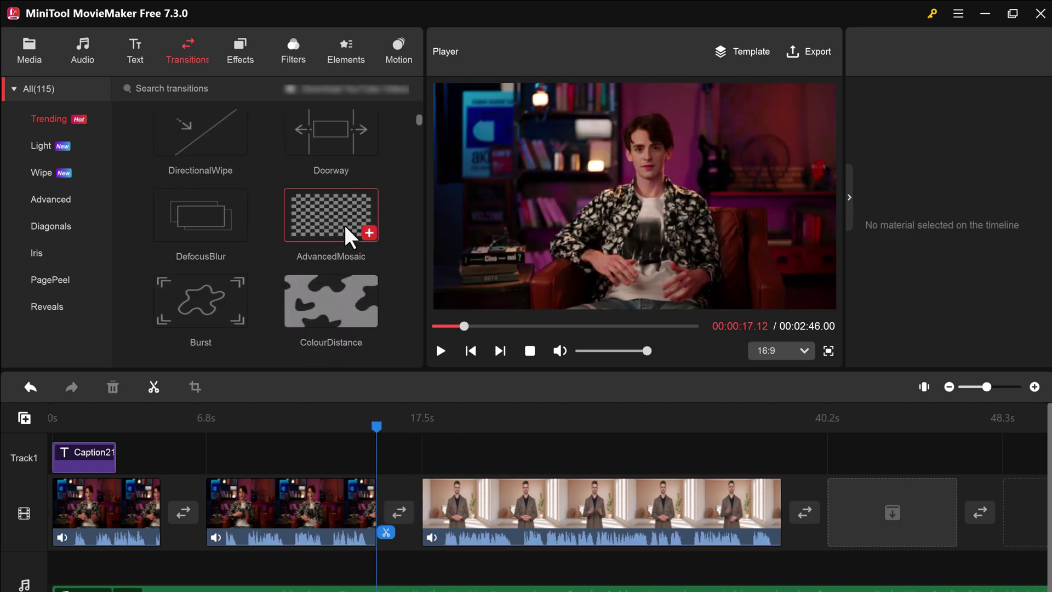
{"action": "left_click_drag", "start_coordinate": [403, 514], "coordinate": [403, 513]}
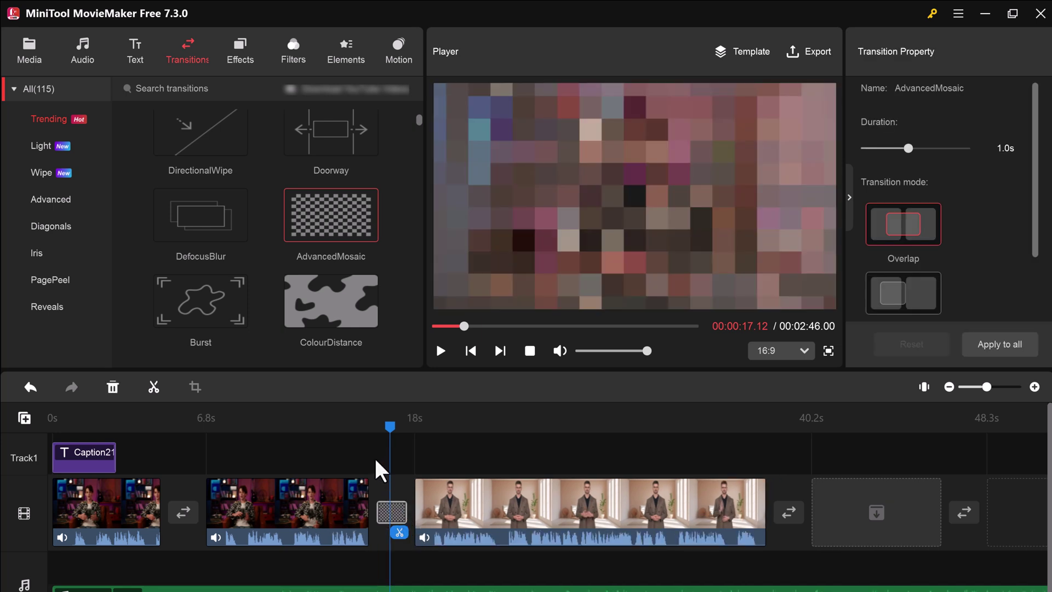
{"action": "scroll", "coordinate": [238, 322], "scroll_direction": "down", "scroll_amount": 4}
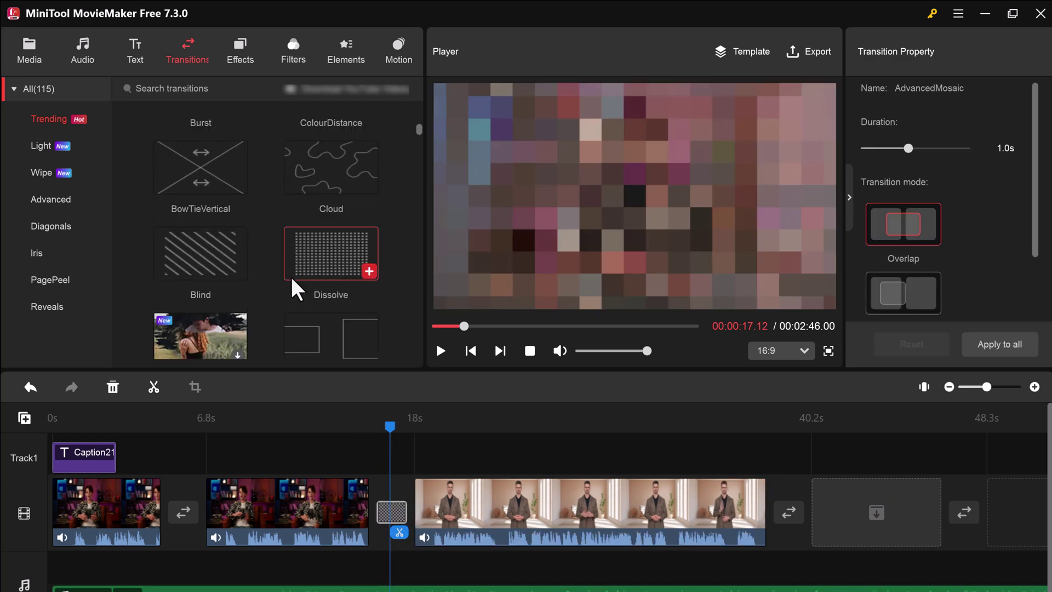
{"action": "scroll", "coordinate": [313, 263], "scroll_direction": "down", "scroll_amount": 1}
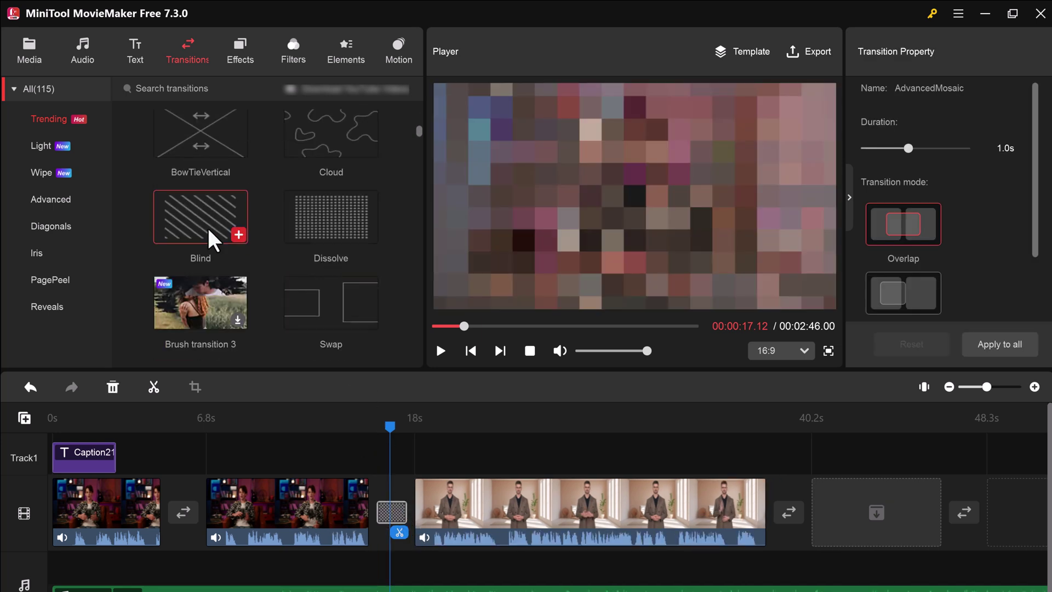
{"action": "left_click_drag", "start_coordinate": [207, 226], "coordinate": [385, 511]}
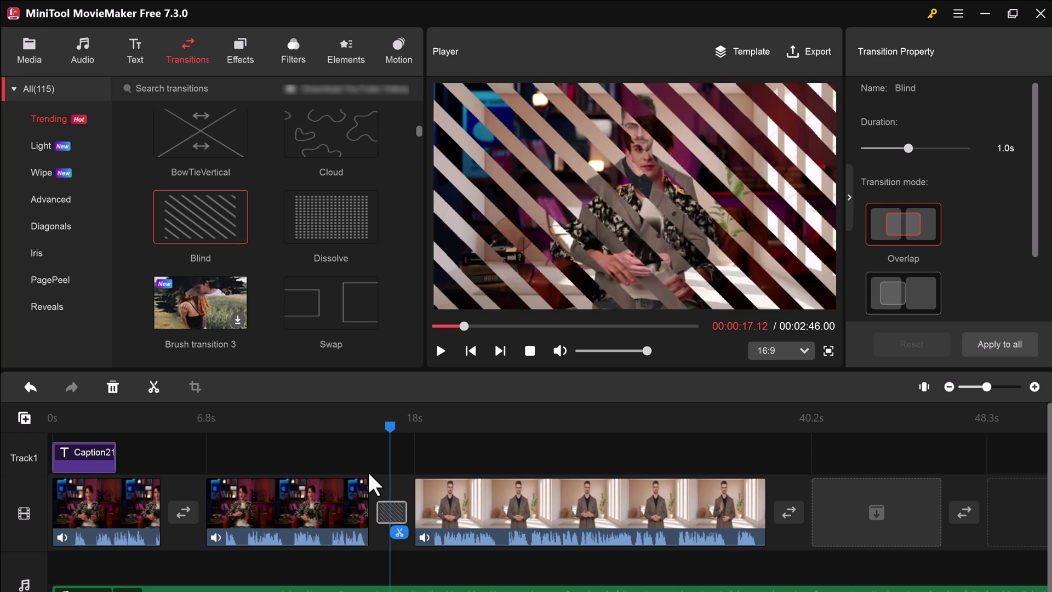
{"action": "left_click", "coordinate": [357, 442]}
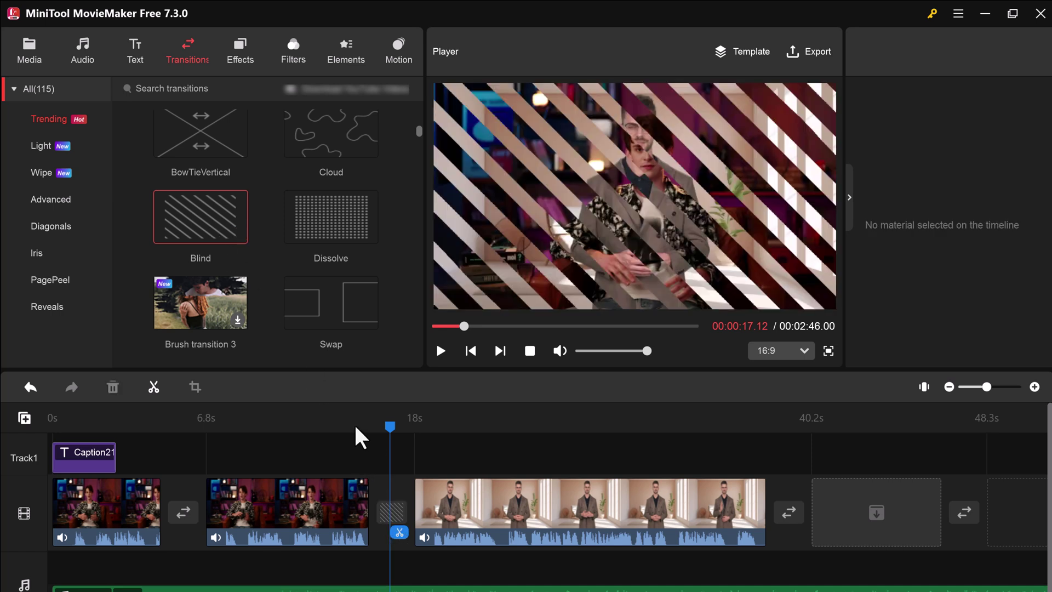
Put SweepUp1 between clips 2 and 3 and preview it from 16 to 18 seconds
{"action": "left_click", "coordinate": [47, 172]}
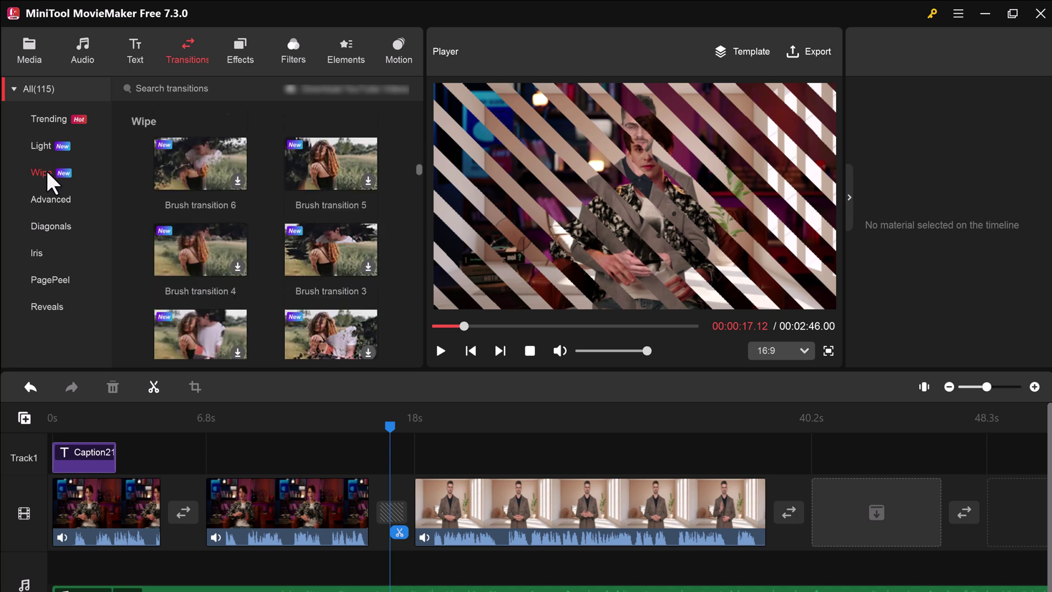
{"action": "left_click", "coordinate": [52, 200]}
{"action": "left_click", "coordinate": [55, 226]}
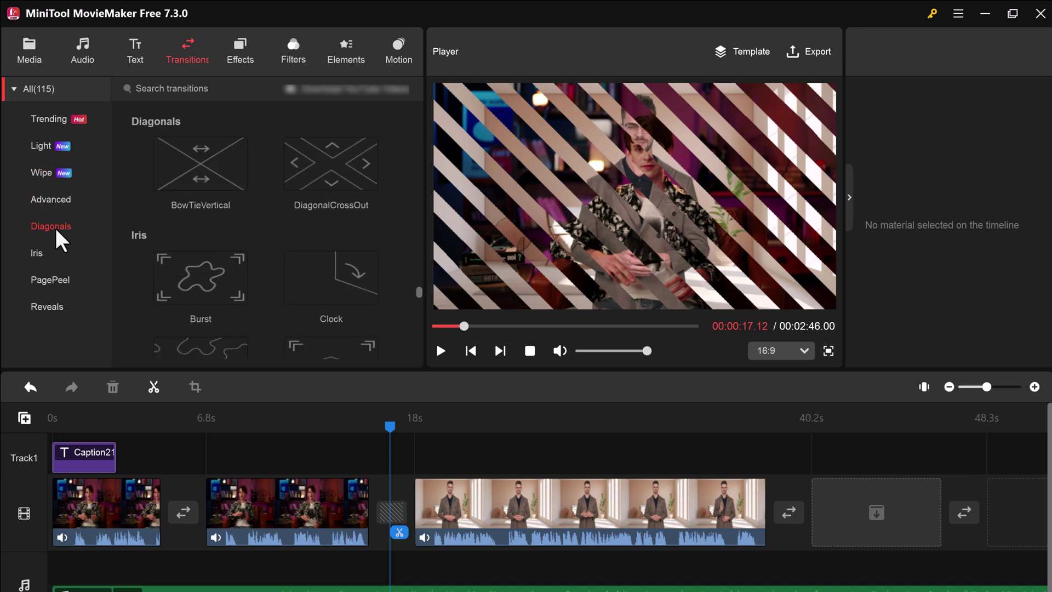
{"action": "left_click", "coordinate": [46, 249]}
{"action": "left_click", "coordinate": [56, 278]}
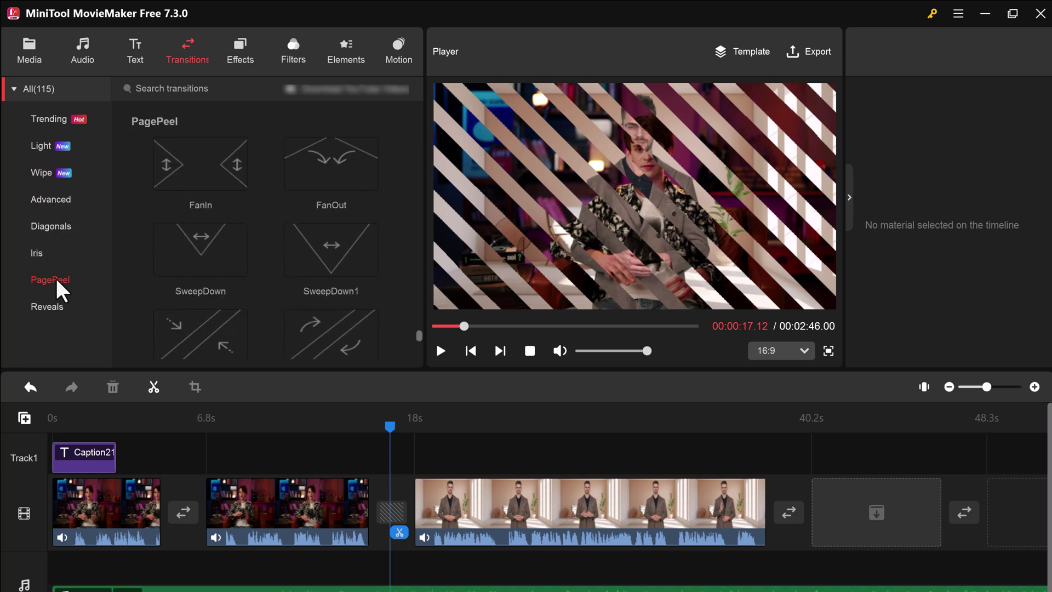
{"action": "scroll", "coordinate": [386, 257], "scroll_direction": "down", "scroll_amount": 3}
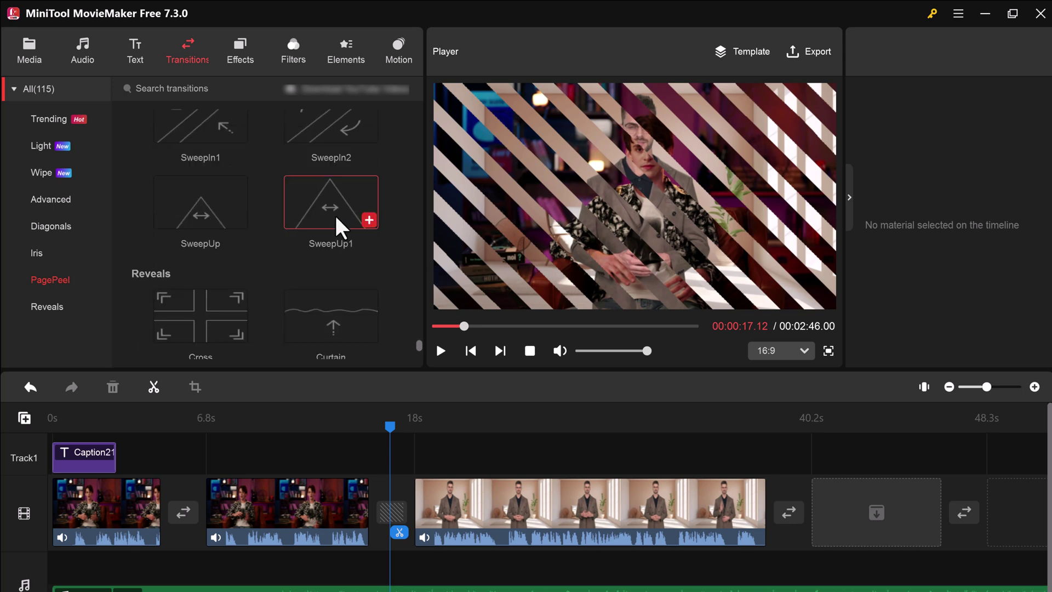
{"action": "left_click_drag", "start_coordinate": [355, 276], "coordinate": [393, 517]}
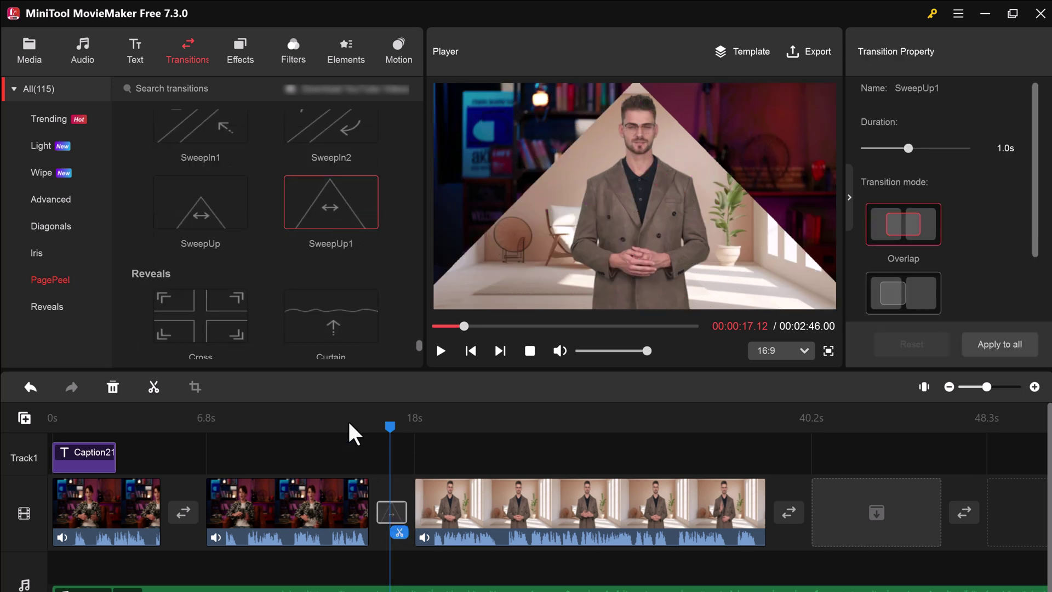
{"action": "left_click_drag", "start_coordinate": [390, 426], "coordinate": [360, 427]}
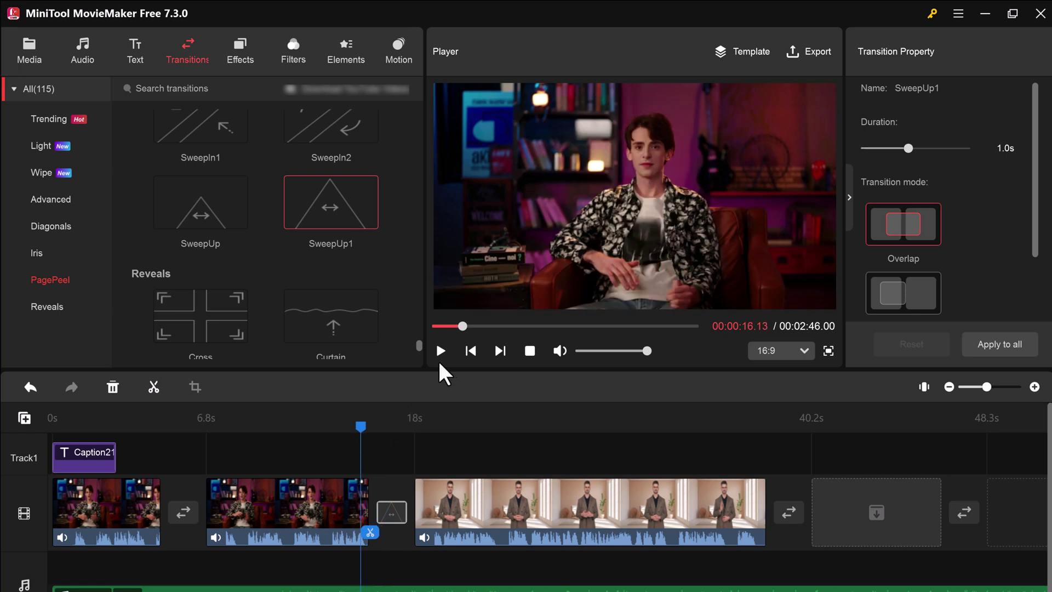
{"action": "left_click", "coordinate": [441, 352]}
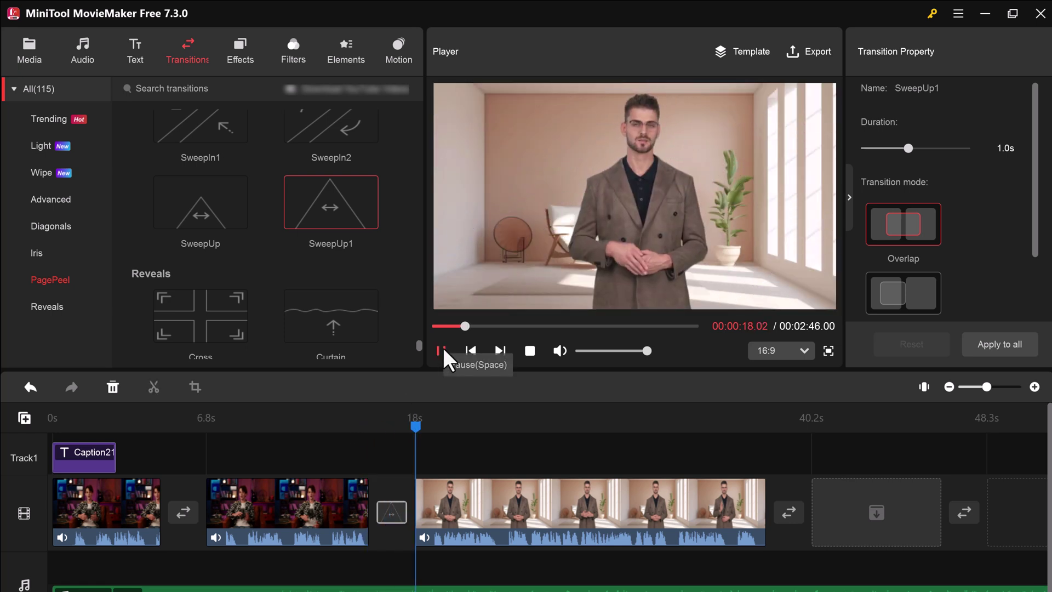
{"action": "left_click", "coordinate": [443, 351]}
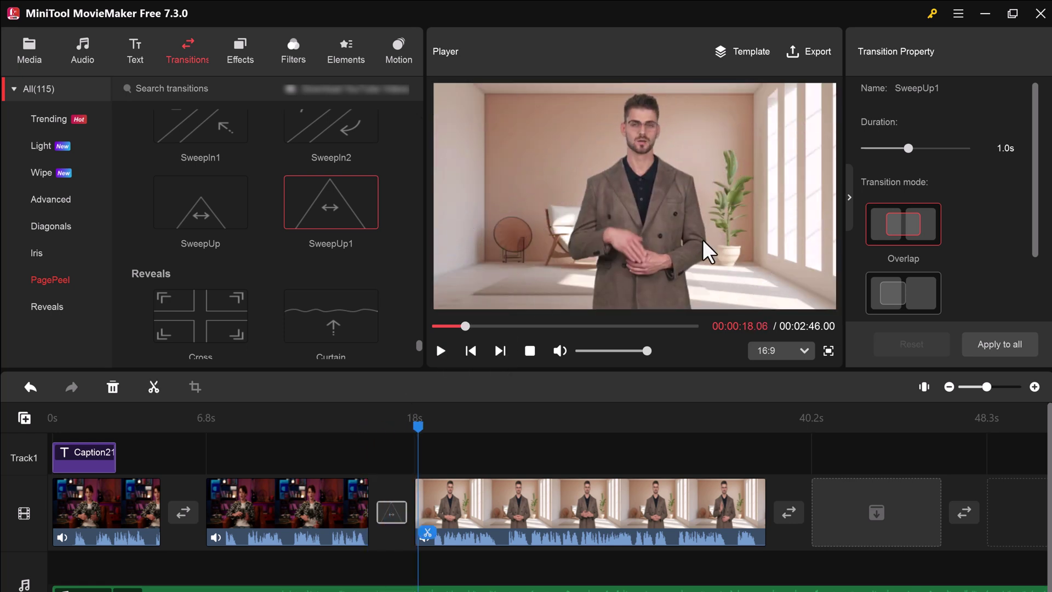
Browse the Trending and Overlay sections of the Effects library
{"action": "left_click", "coordinate": [245, 44]}
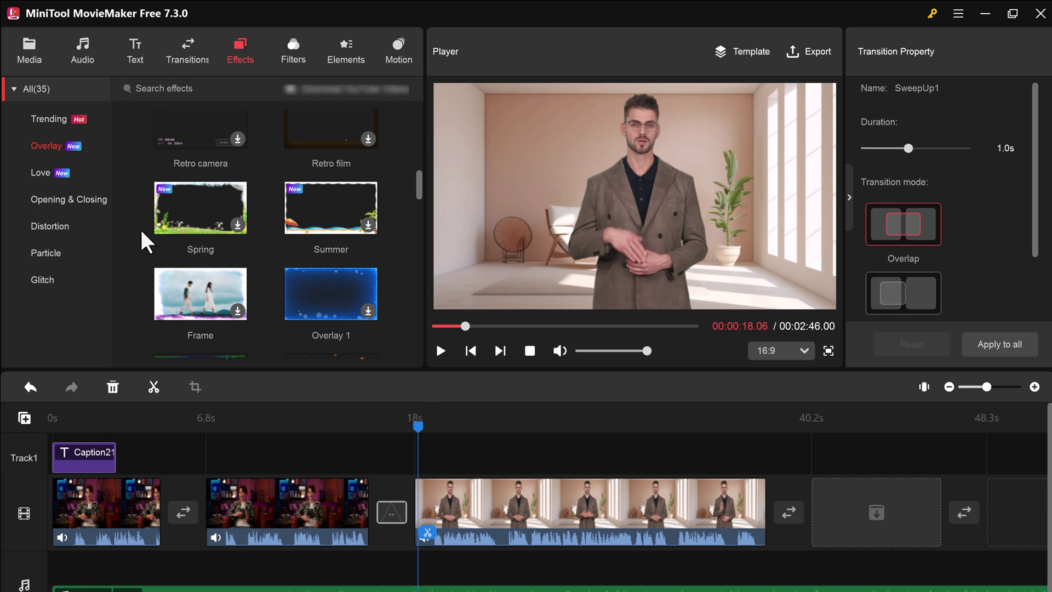
{"action": "left_click", "coordinate": [48, 118]}
{"action": "scroll", "coordinate": [353, 199], "scroll_direction": "down", "scroll_amount": 6}
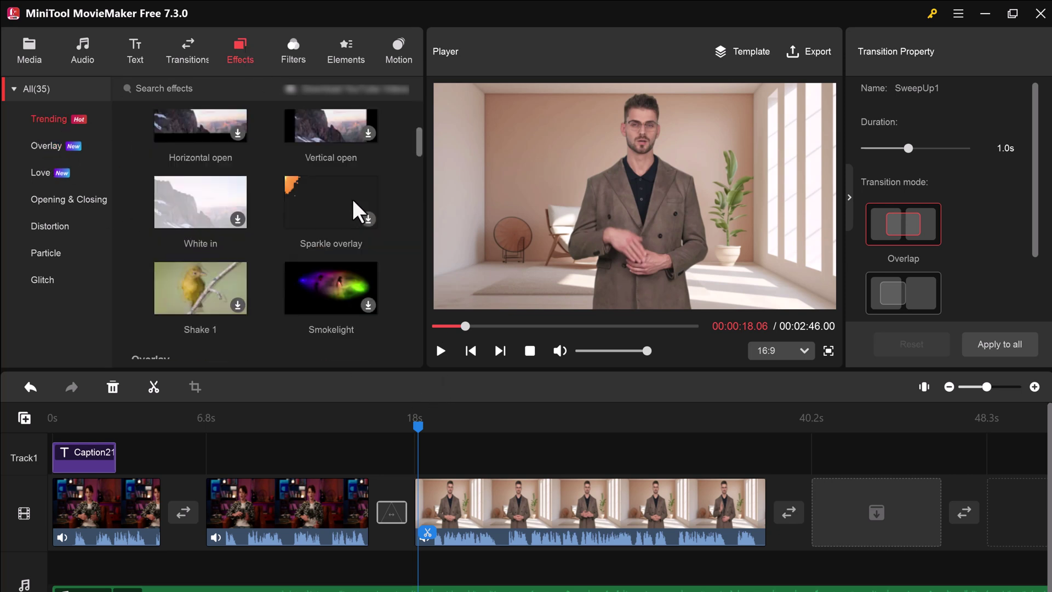
{"action": "left_click", "coordinate": [61, 147]}
{"action": "scroll", "coordinate": [352, 176], "scroll_direction": "down", "scroll_amount": 8}
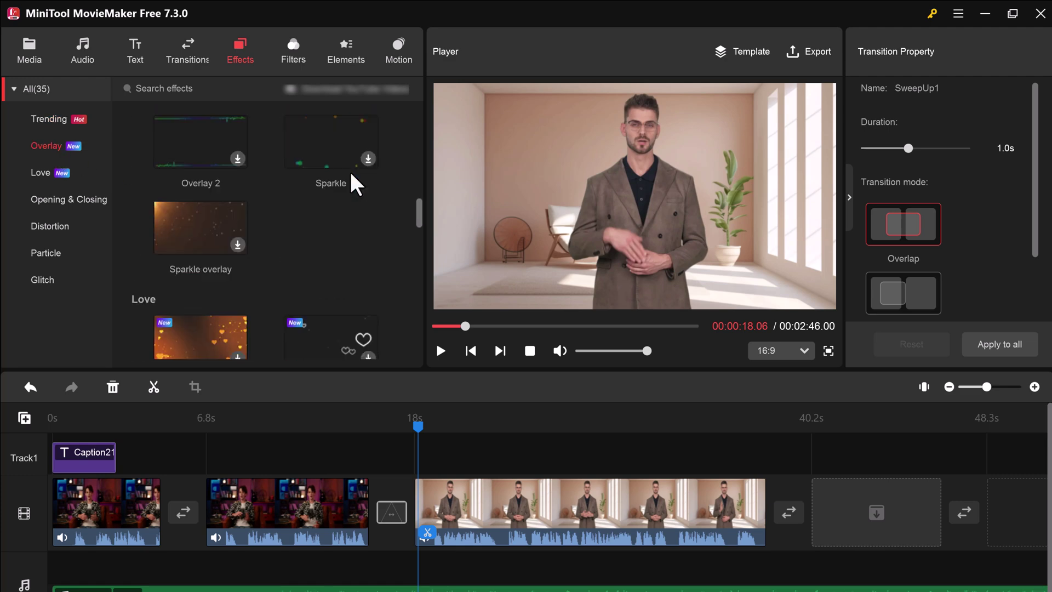
{"action": "scroll", "coordinate": [352, 174], "scroll_direction": "down", "scroll_amount": 5}
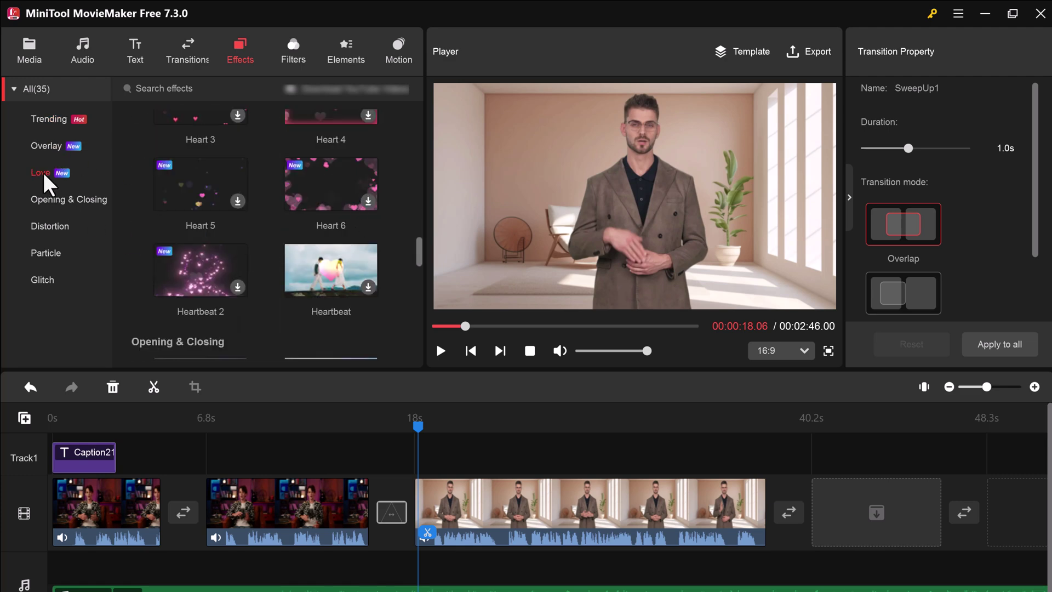
{"action": "scroll", "coordinate": [319, 231], "scroll_direction": "down", "scroll_amount": 2}
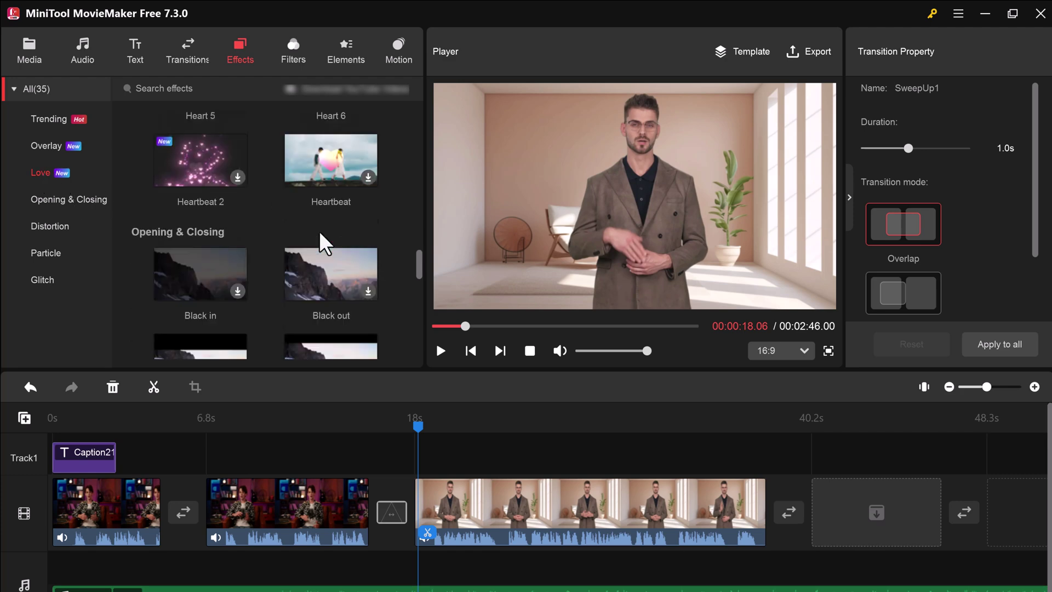
{"action": "left_click", "coordinate": [61, 147]}
{"action": "scroll", "coordinate": [284, 252], "scroll_direction": "down", "scroll_amount": 6}
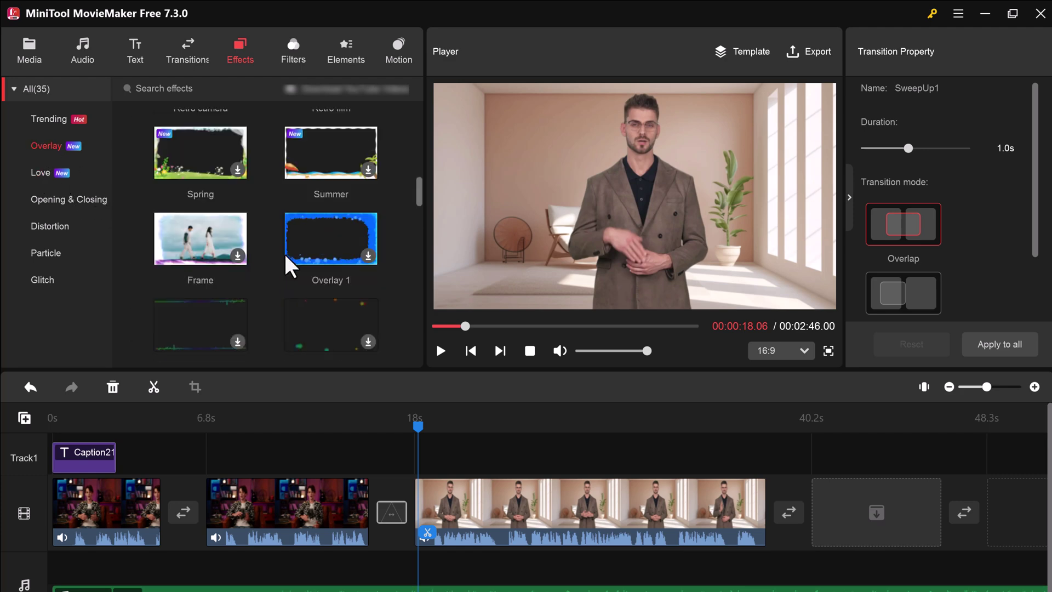
{"action": "scroll", "coordinate": [291, 251], "scroll_direction": "down", "scroll_amount": 1}
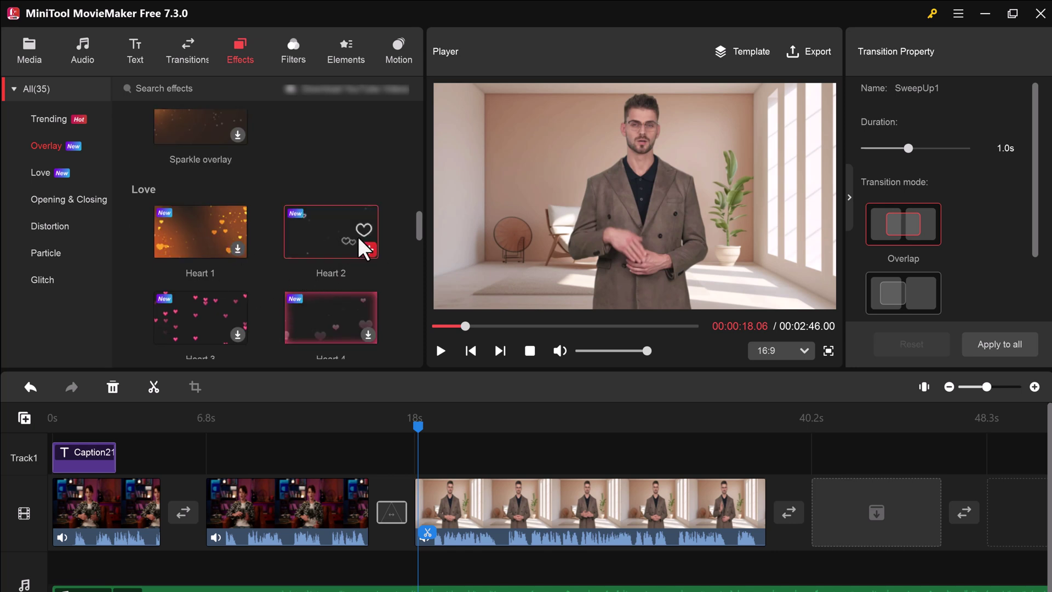
Download Heart 2, apply it to the third clip, and preview the floating hearts
{"action": "left_click", "coordinate": [468, 496]}
{"action": "scroll", "coordinate": [385, 298], "scroll_direction": "down", "scroll_amount": 1}
{"action": "left_click", "coordinate": [370, 213]}
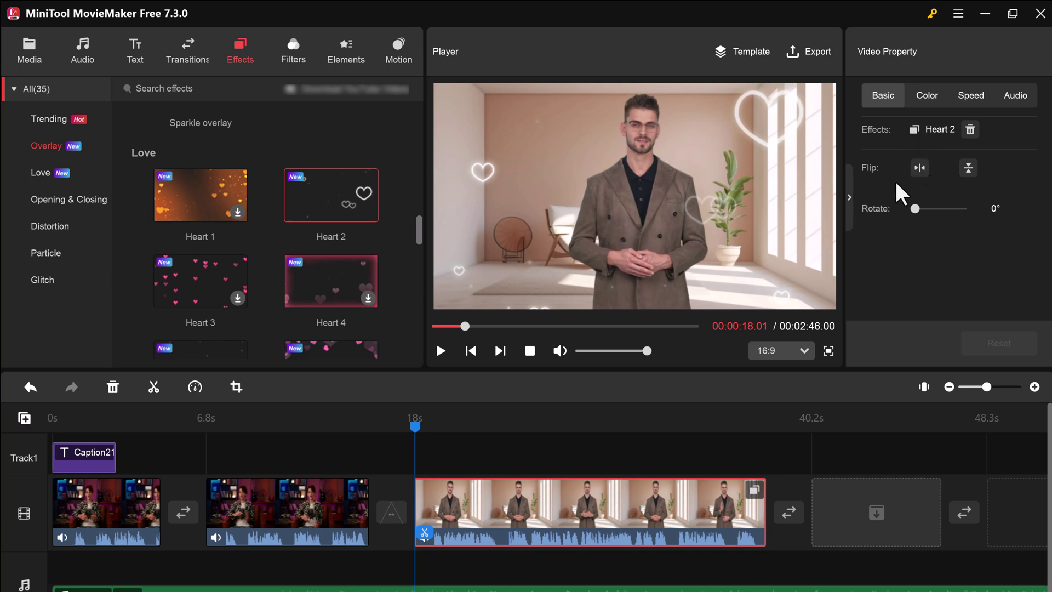
{"action": "left_click", "coordinate": [441, 351]}
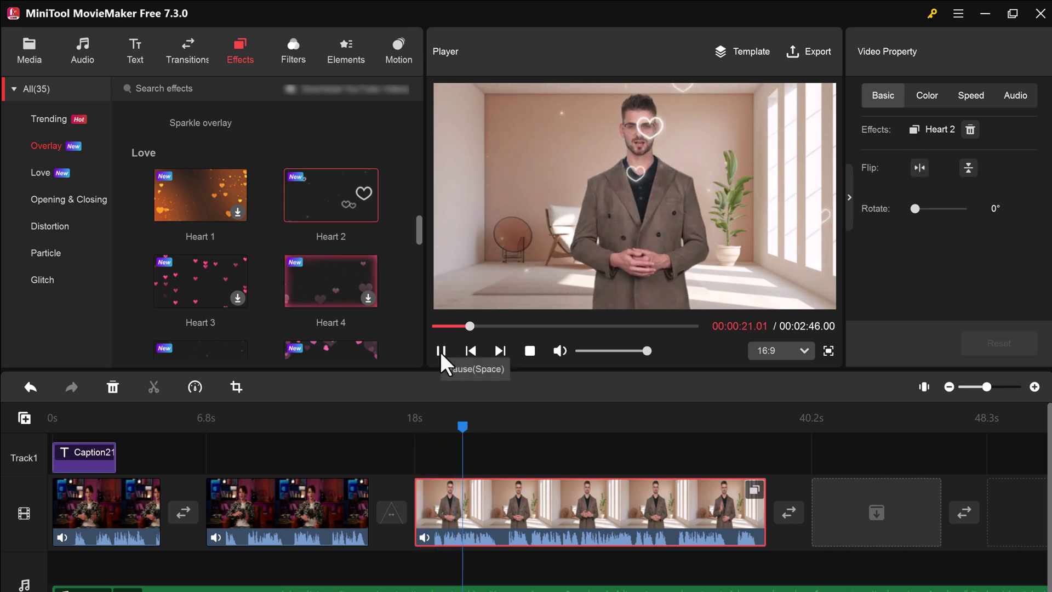
{"action": "left_click", "coordinate": [441, 351]}
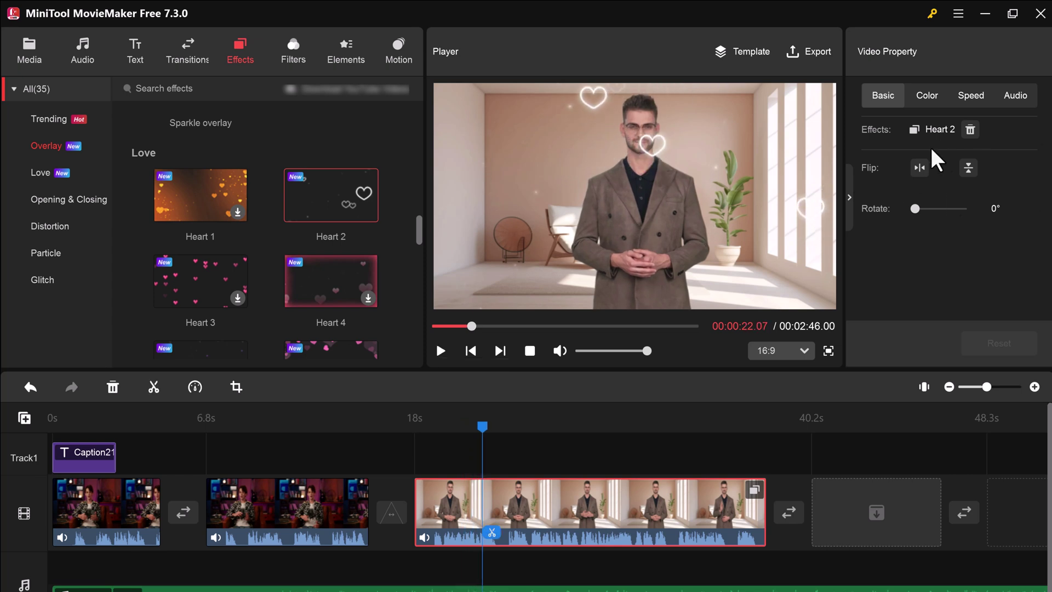
{"action": "left_click", "coordinate": [58, 201]}
{"action": "scroll", "coordinate": [347, 230], "scroll_direction": "down", "scroll_amount": 2}
{"action": "scroll", "coordinate": [347, 230], "scroll_direction": "down", "scroll_amount": 3}
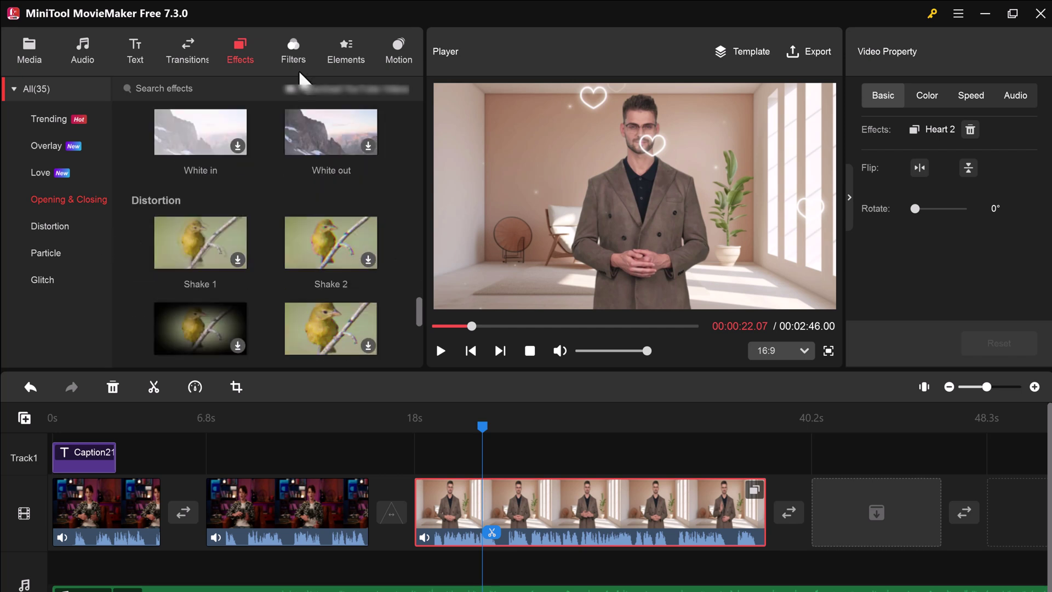
Try the Warm colour filter on the third clip, then remove it to leave no filter
{"action": "left_click", "coordinate": [295, 48]}
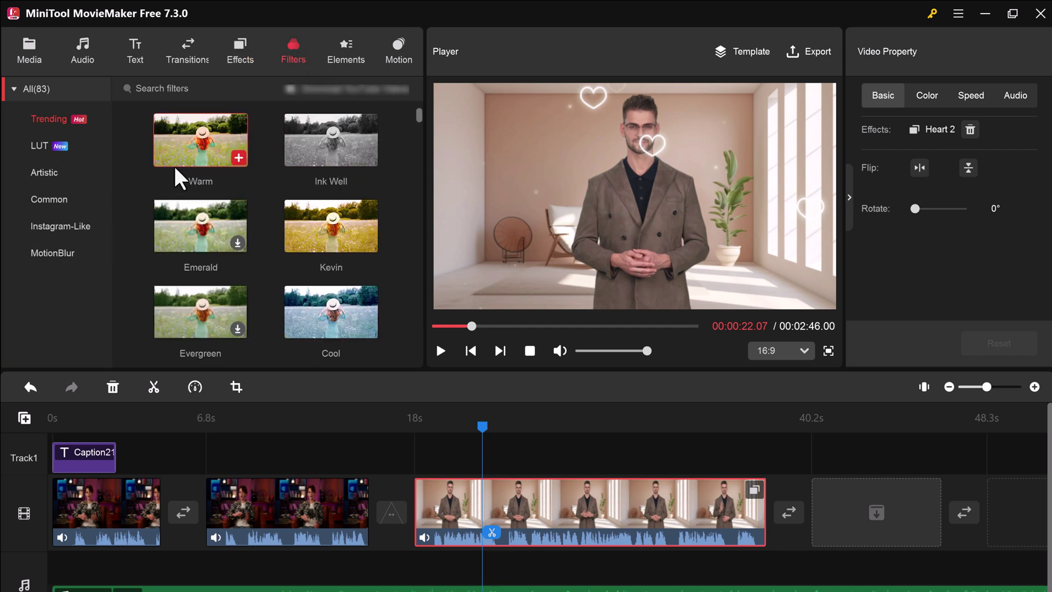
{"action": "left_click", "coordinate": [238, 157]}
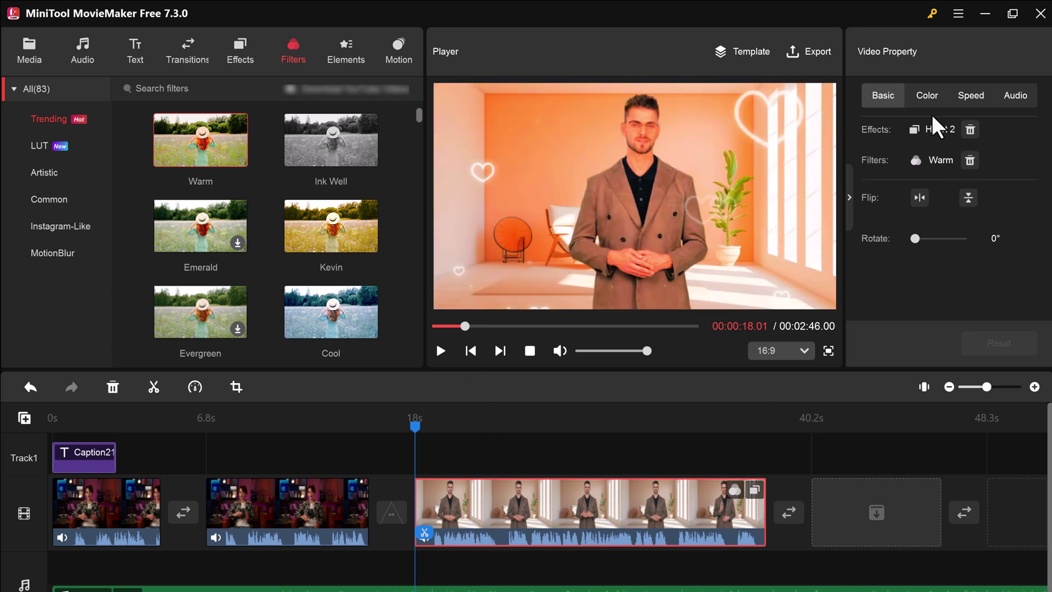
{"action": "left_click", "coordinate": [928, 97]}
{"action": "left_click", "coordinate": [877, 98]}
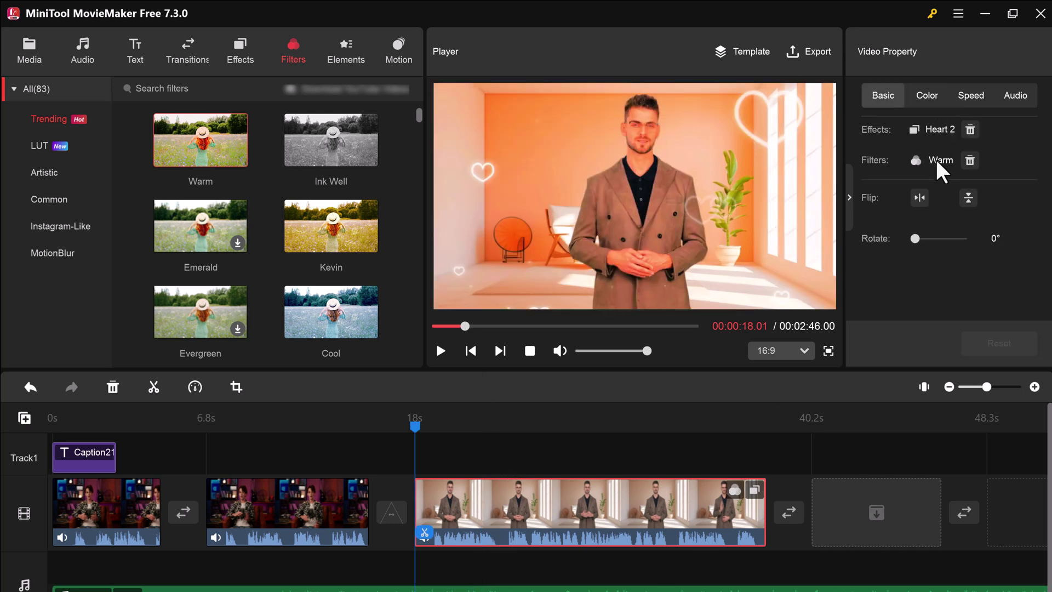
{"action": "left_click", "coordinate": [970, 160]}
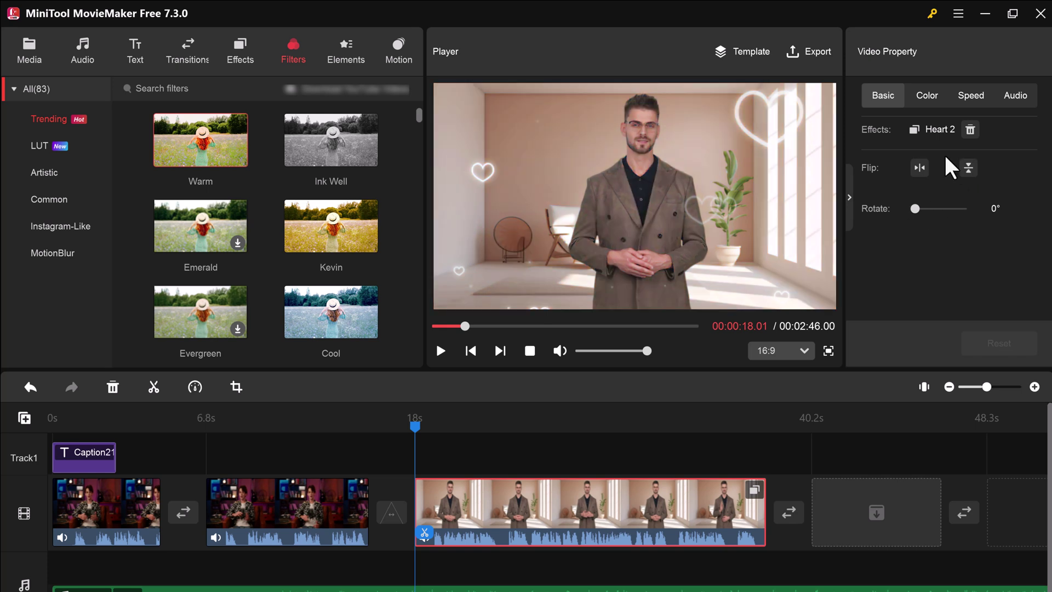
{"action": "scroll", "coordinate": [274, 170], "scroll_direction": "up", "scroll_amount": 2}
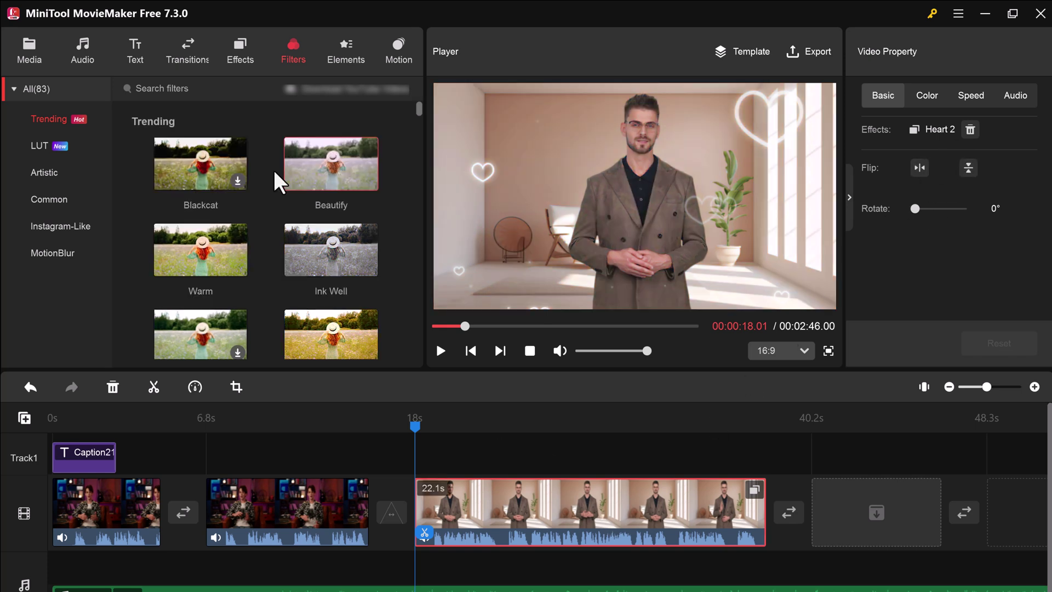
Add the Social media 16 SUBSCRIBED sticker at about 23 seconds in the video's lower-right corner
{"action": "left_click", "coordinate": [346, 54]}
{"action": "mouse_move", "coordinate": [201, 184]}
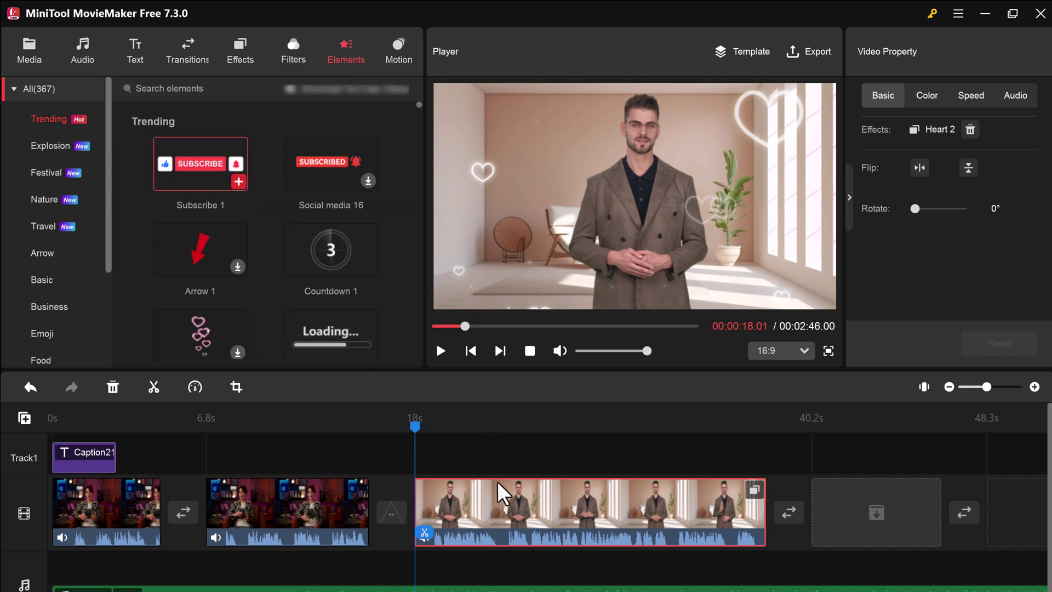
{"action": "left_click_drag", "start_coordinate": [422, 436], "coordinate": [507, 449]}
{"action": "left_click", "coordinate": [368, 181]}
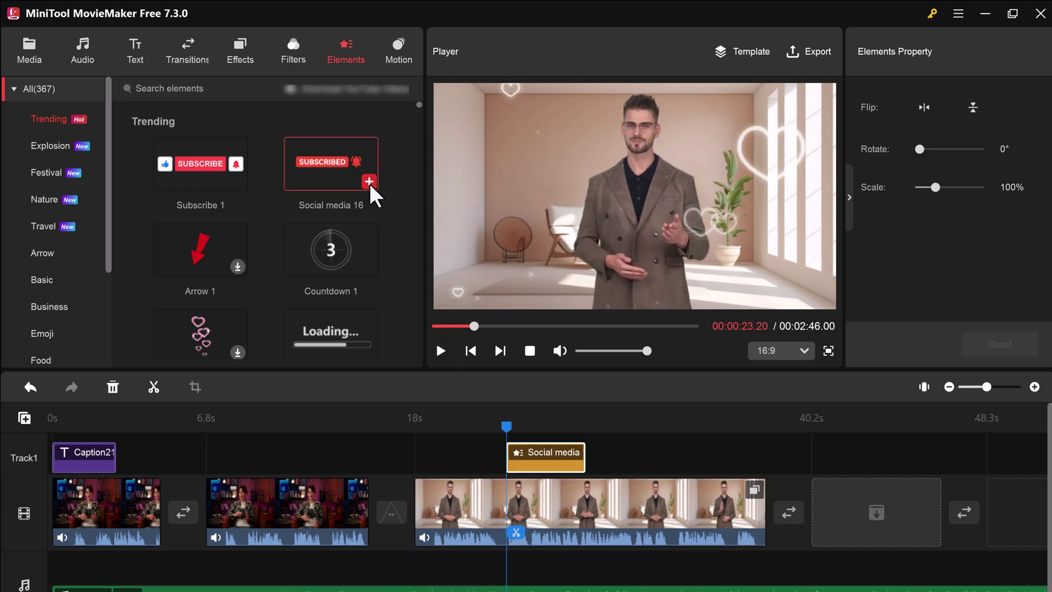
{"action": "left_click_drag", "start_coordinate": [630, 193], "coordinate": [763, 283]}
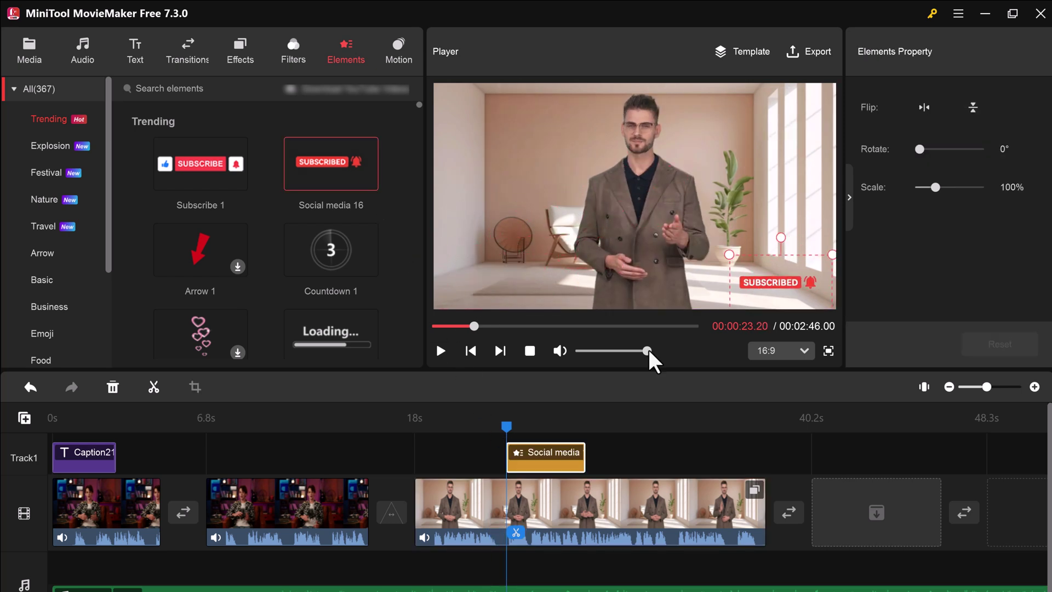
Preview the sticker in playback, then browse the Explosion, Travel, Pets and Mood element categories
{"action": "left_click", "coordinate": [440, 351]}
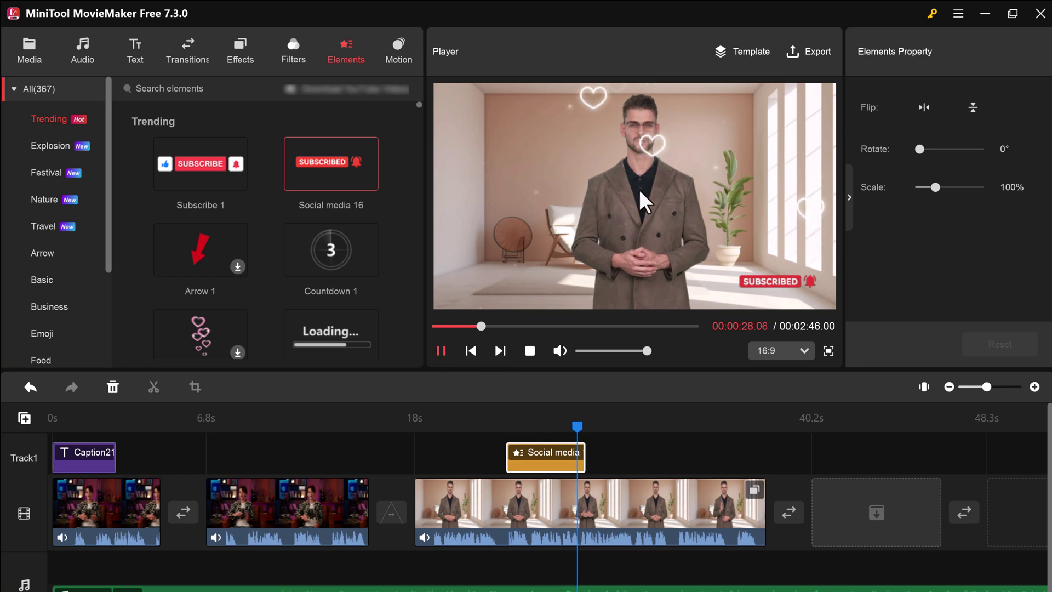
{"action": "left_click", "coordinate": [439, 351]}
{"action": "left_click", "coordinate": [50, 145]}
{"action": "left_click", "coordinate": [43, 226]}
{"action": "scroll", "coordinate": [284, 265], "scroll_direction": "down", "scroll_amount": 2}
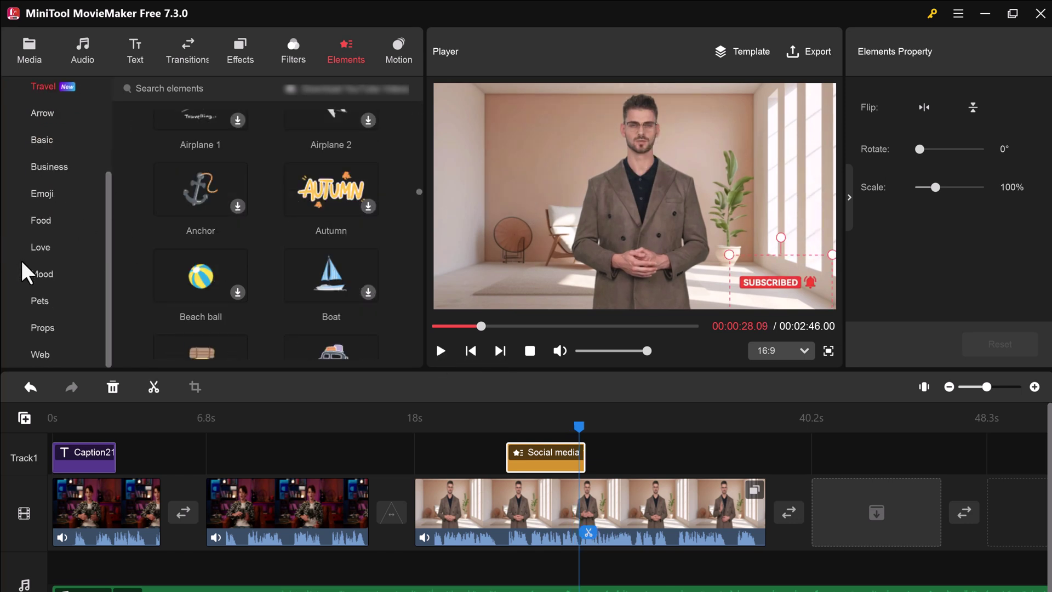
{"action": "left_click", "coordinate": [48, 283]}
{"action": "left_click", "coordinate": [47, 276]}
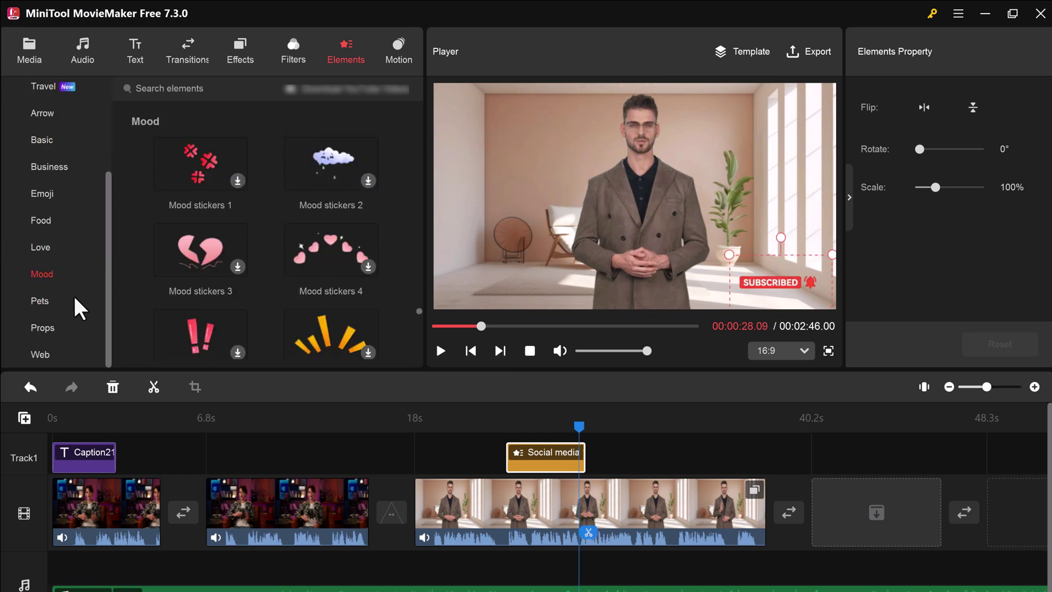
Look through the pan-only motion effects, then bring up the export settings
{"action": "left_click", "coordinate": [389, 57]}
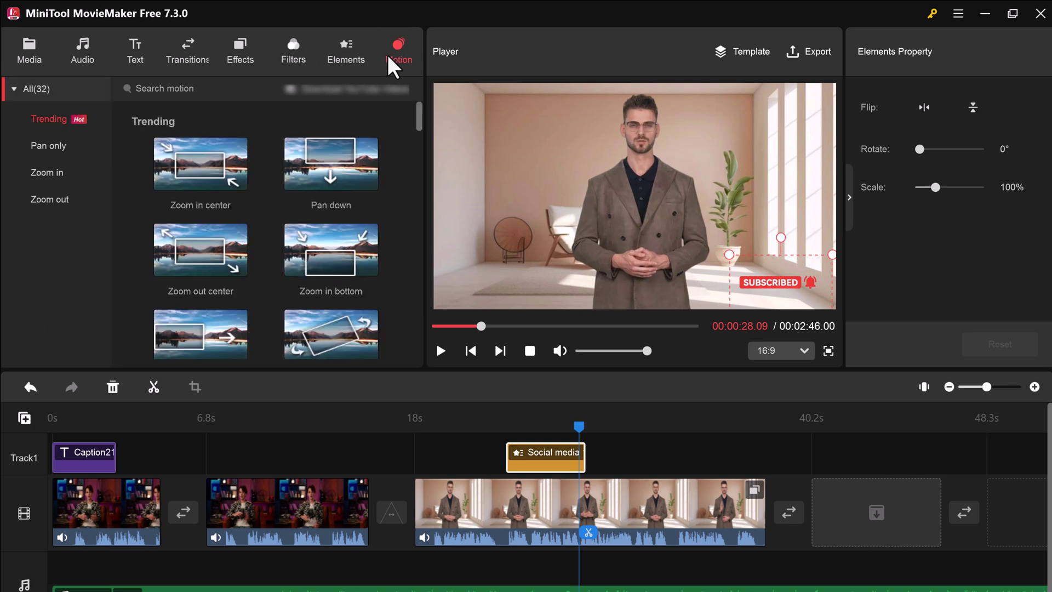
{"action": "mouse_move", "coordinate": [236, 191]}
{"action": "mouse_move", "coordinate": [366, 191]}
{"action": "left_click", "coordinate": [112, 147]}
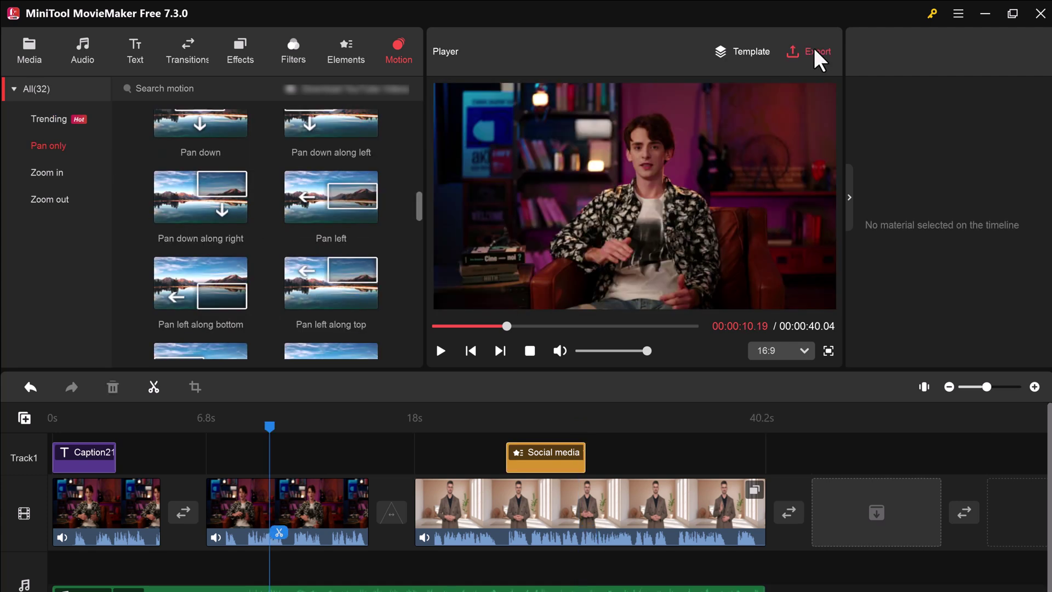
{"action": "left_click", "coordinate": [813, 50]}
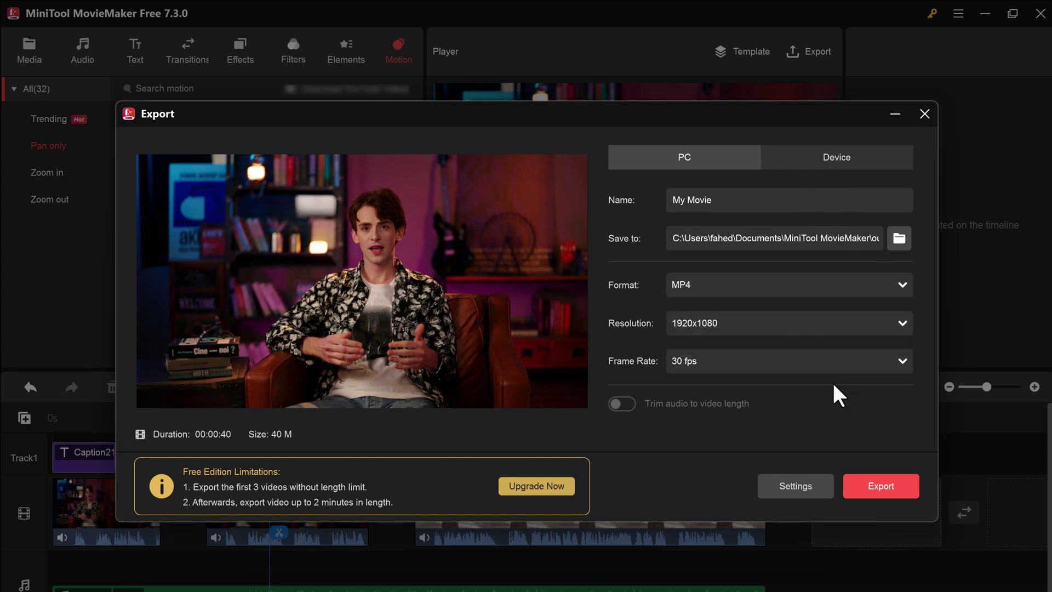
Export My Movie as a 1920x1080, 30 fps MP4 and dismiss the 'Your movie is done!' notice
{"action": "left_click", "coordinate": [906, 489]}
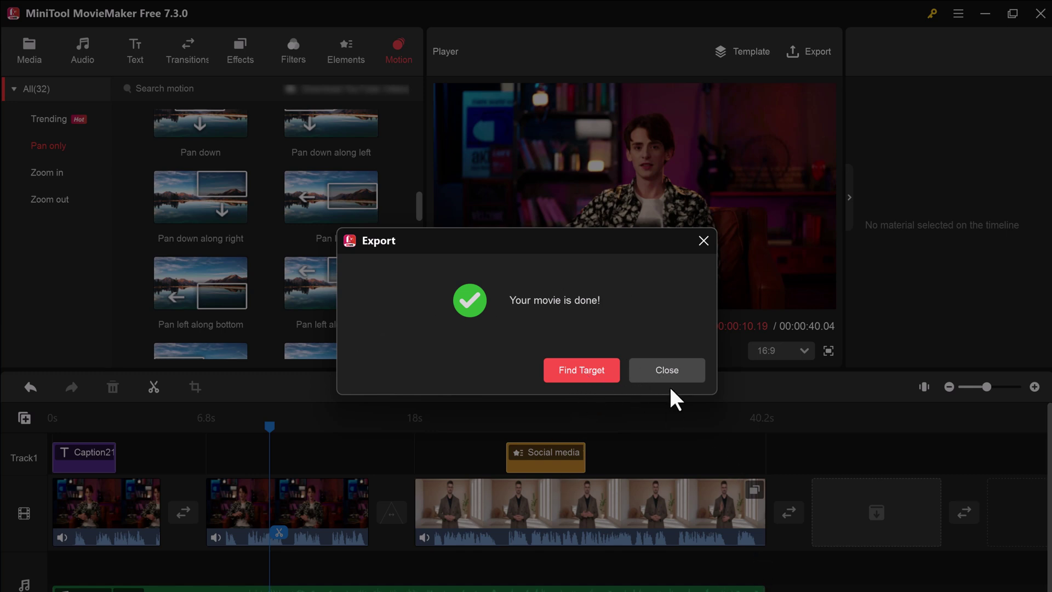
{"action": "left_click", "coordinate": [677, 371]}
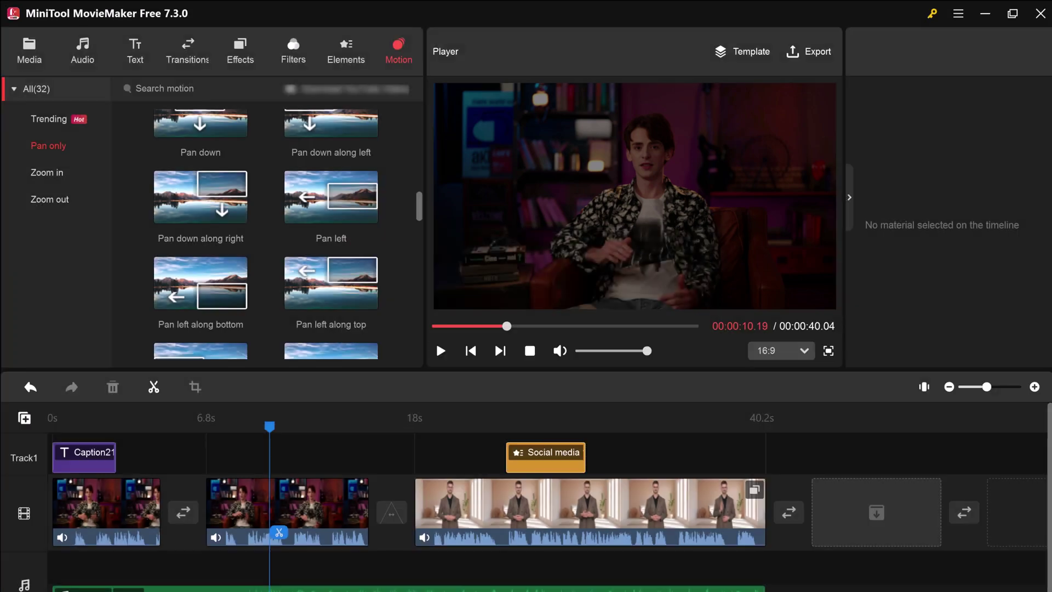